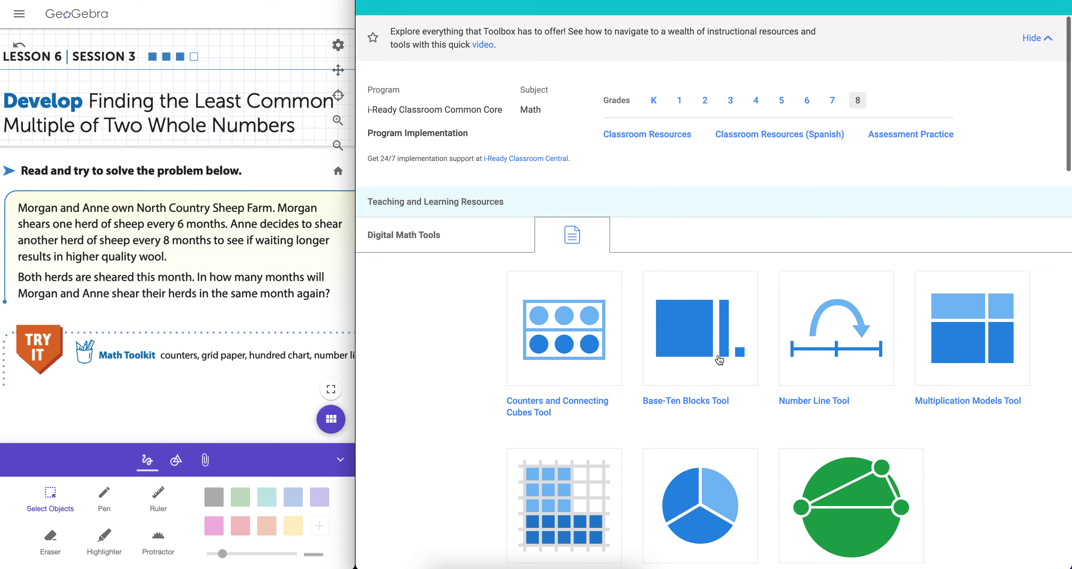
# - Launch the Number Line Tool from its Digital Math Tools card in Teacher Toolbox
pyautogui.scroll(2, 719, 361)
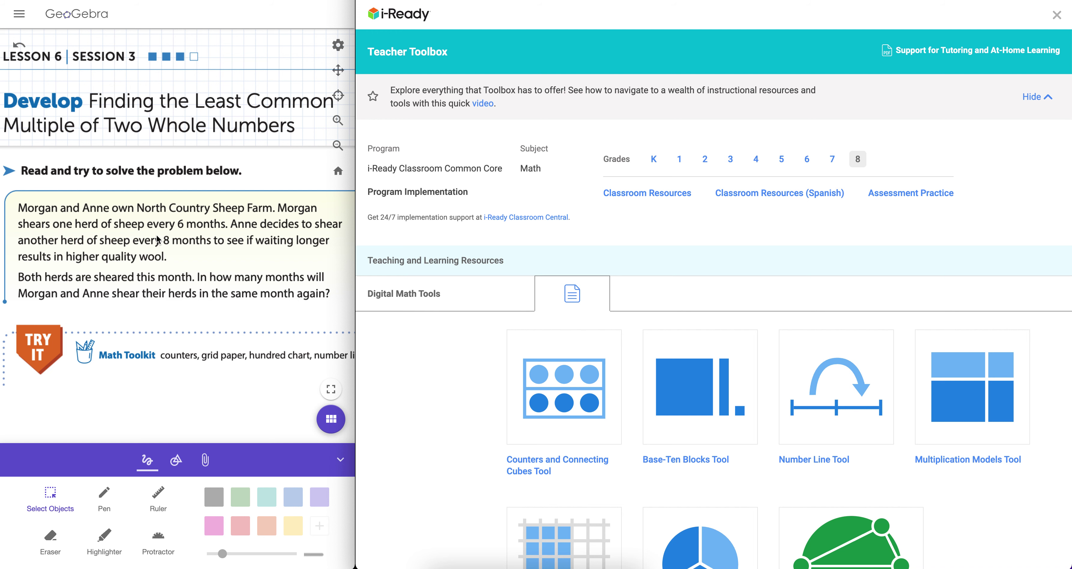
pyautogui.click(848, 405)
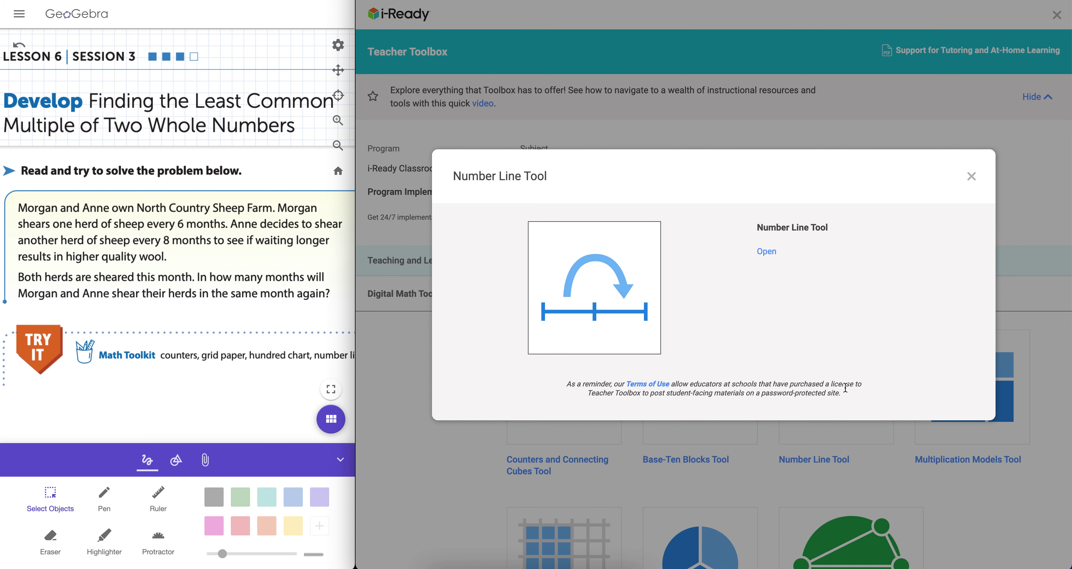
pyautogui.click(765, 250)
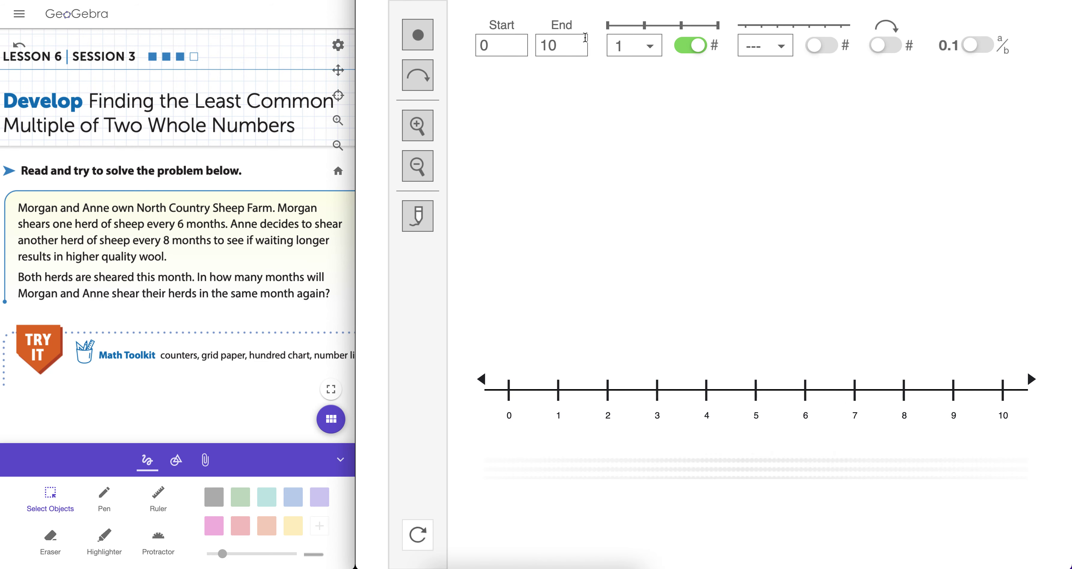
pyautogui.click(418, 35)
pyautogui.scroll(5, 418, 35)
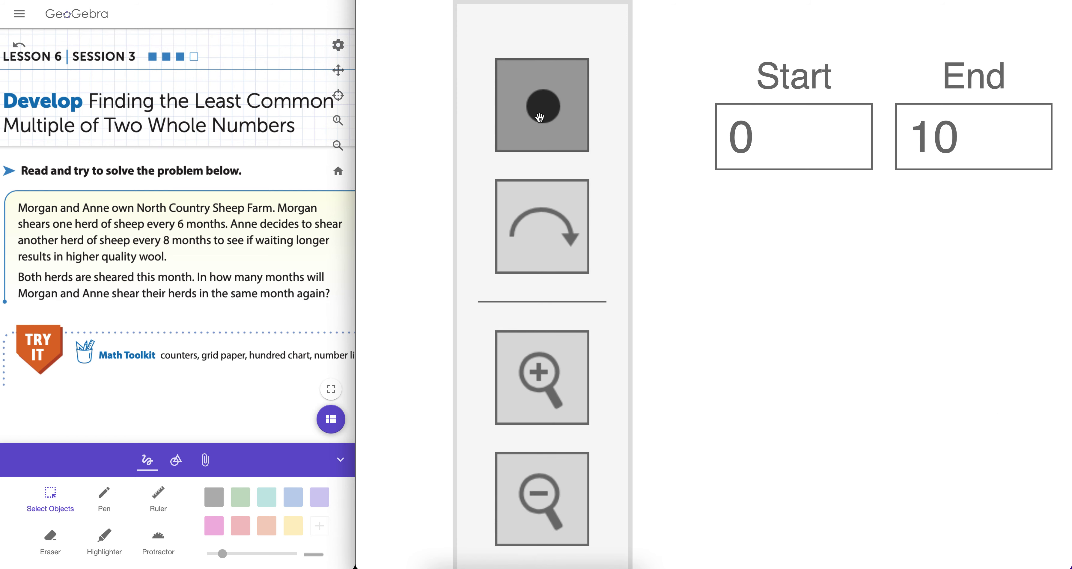
pyautogui.scroll(-5, 539, 118)
pyautogui.click(431, 44)
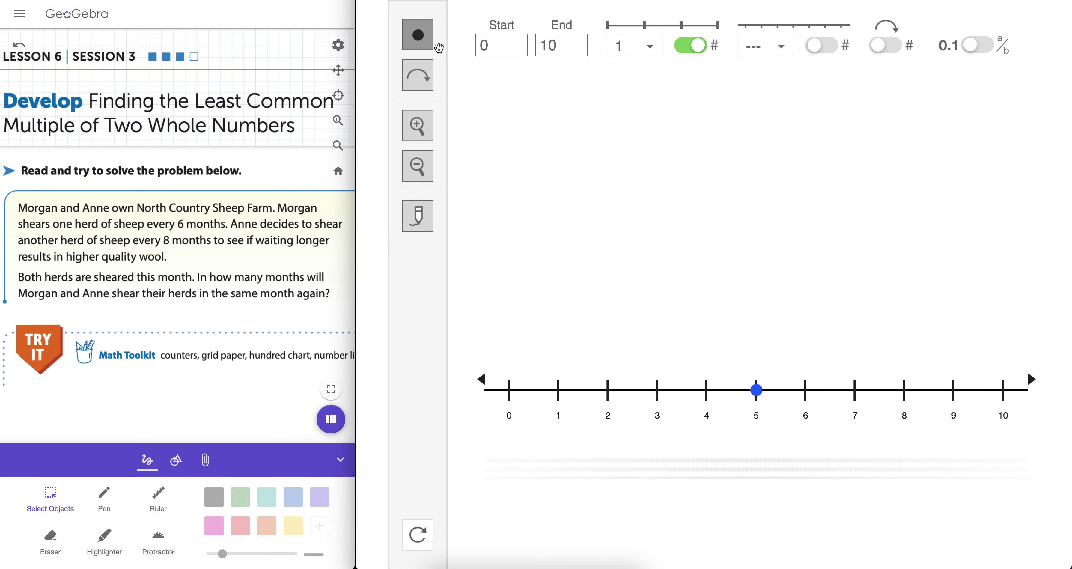
pyautogui.moveTo(756, 390); pyautogui.dragTo(604, 384)
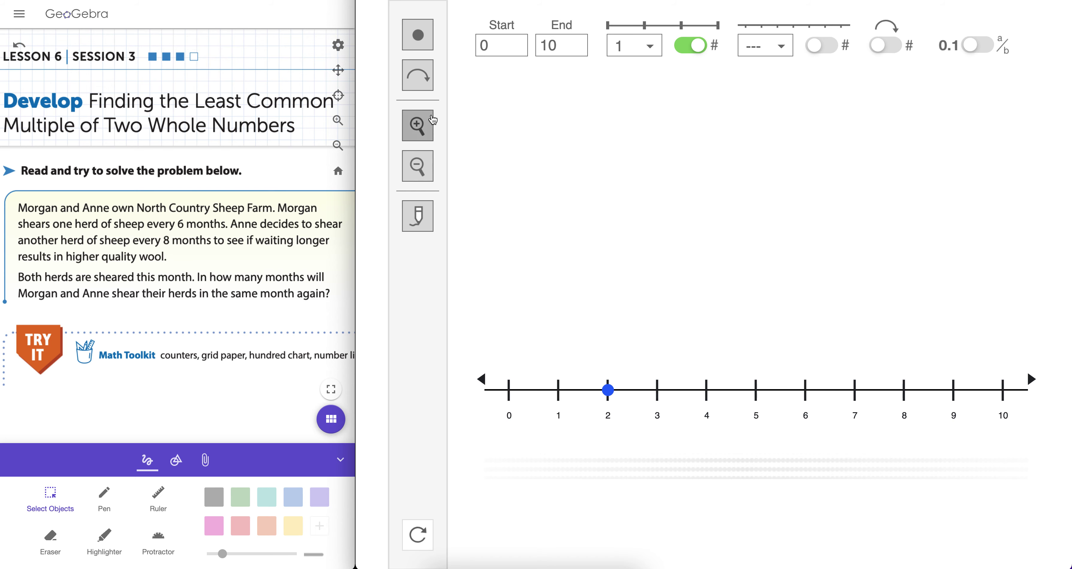
pyautogui.click(501, 50)
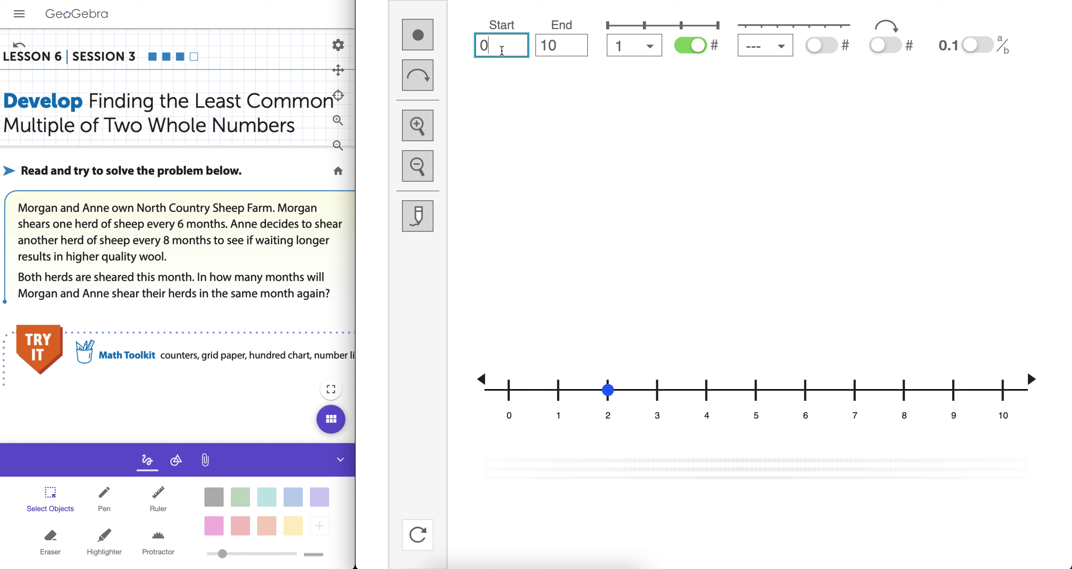
pyautogui.press('BackSpace')
pyautogui.write('1')
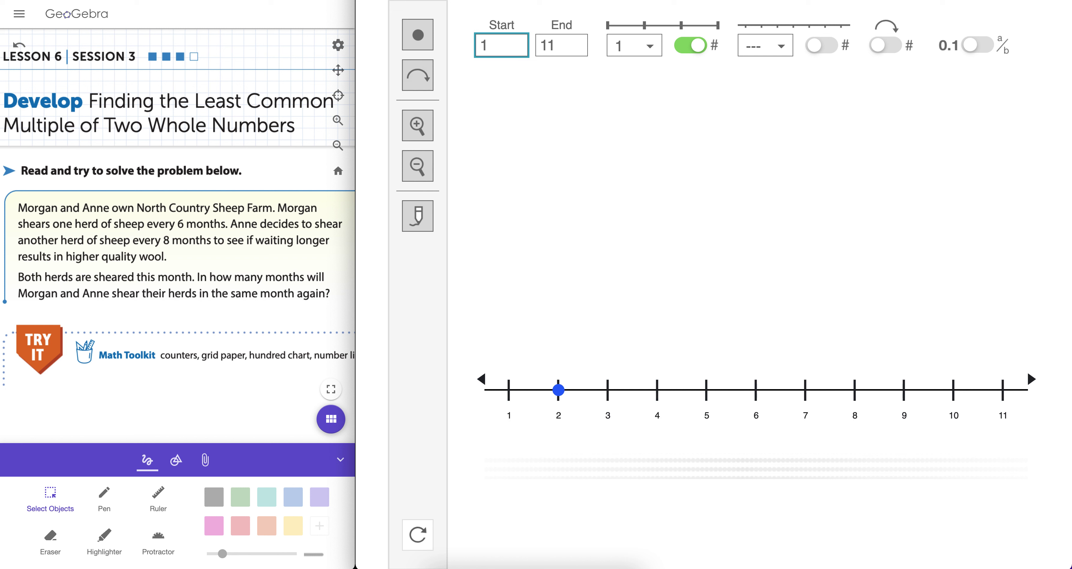
pyautogui.click(650, 53)
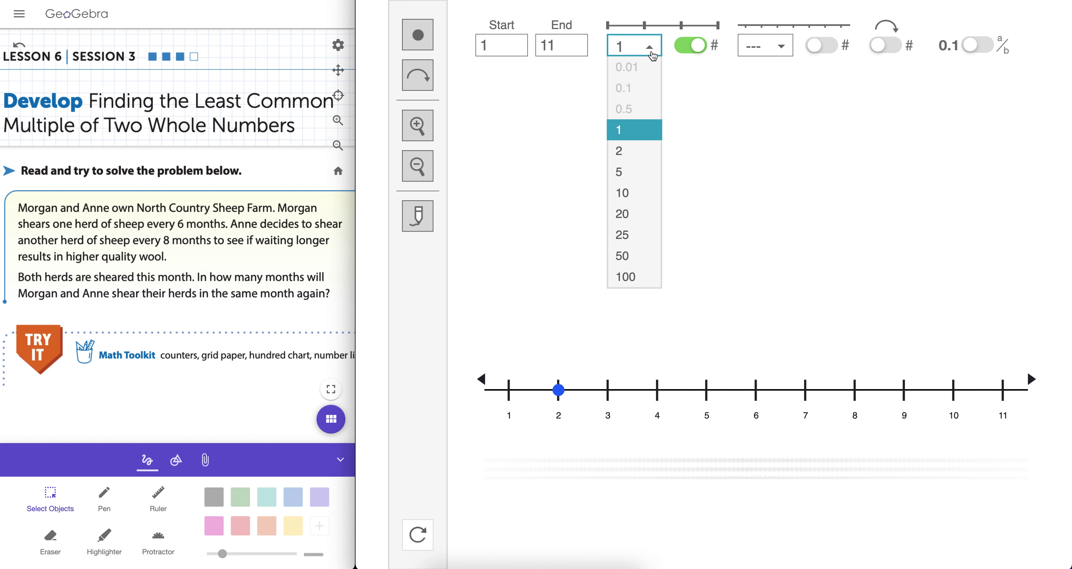
pyautogui.click(628, 155)
pyautogui.click(641, 50)
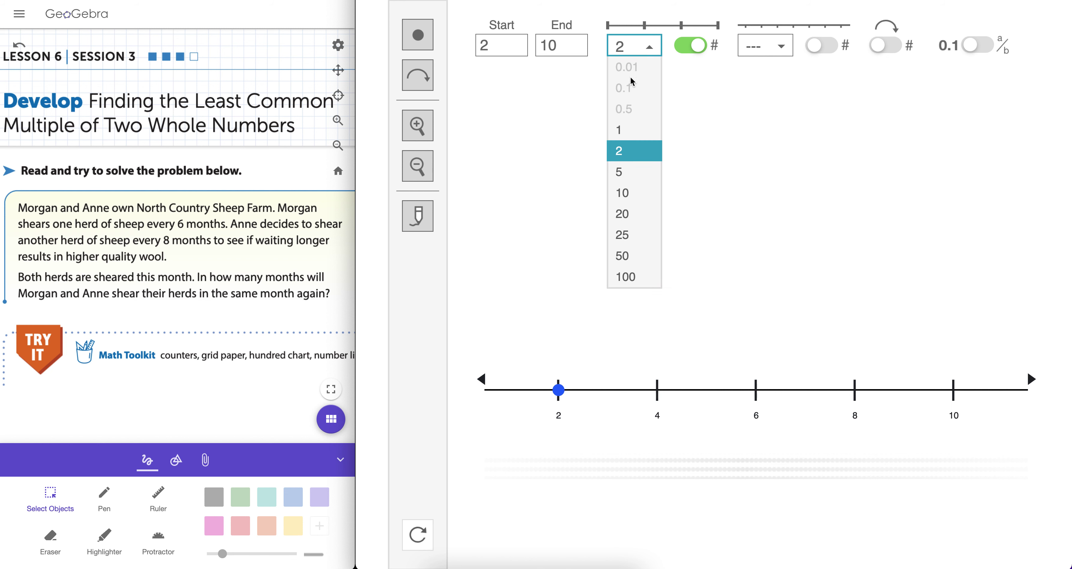
pyautogui.click(623, 143)
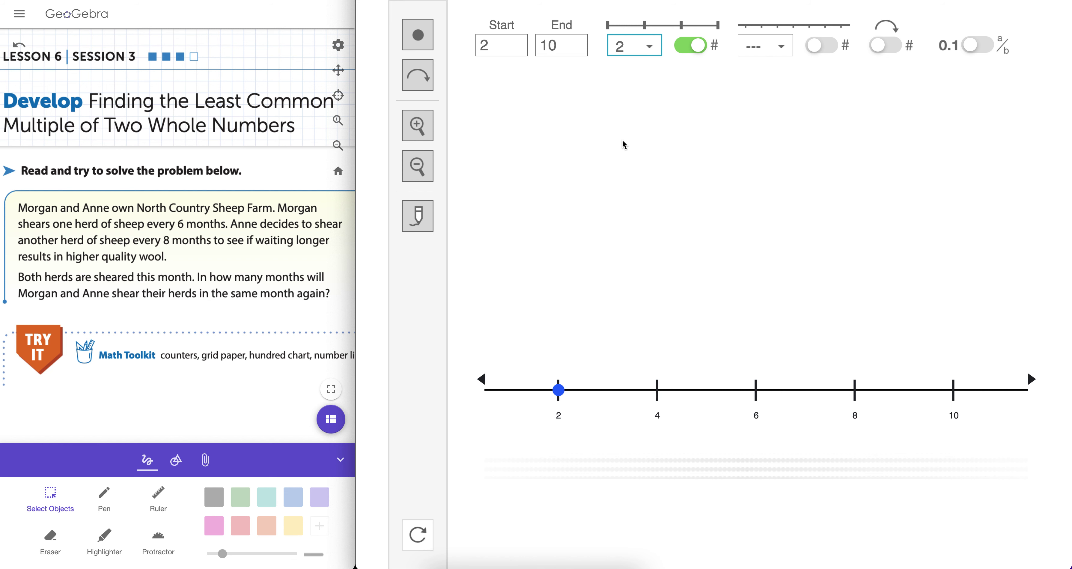
pyautogui.click(417, 535)
pyautogui.click(739, 317)
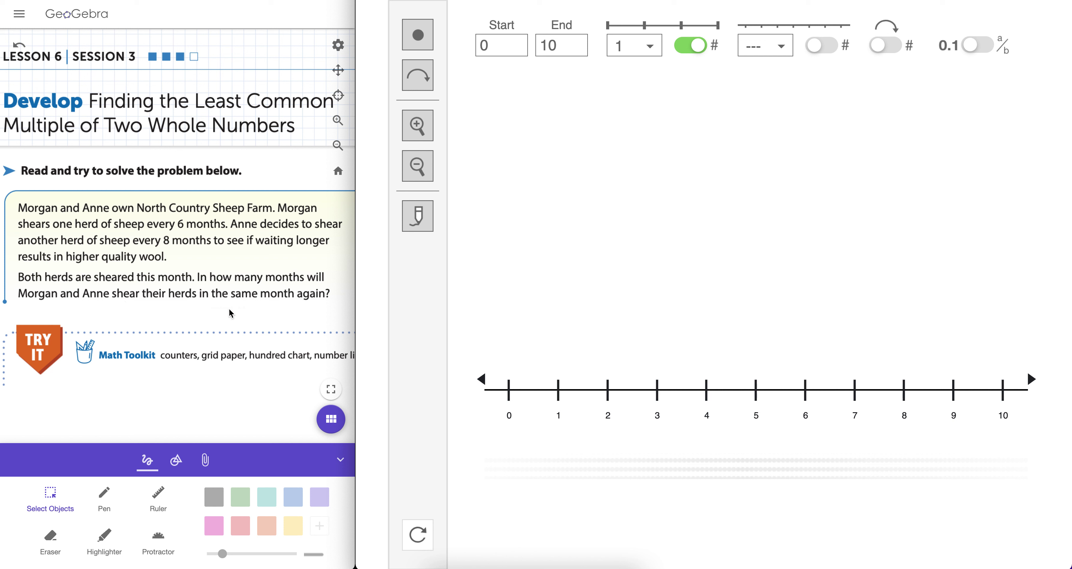
pyautogui.click(569, 46)
# - Set the line's end value to 48 after briefly trying 50, keeping labels every 5
pyautogui.press('BackSpace')
pyautogui.press('BackSpace')
pyautogui.write('48')
pyautogui.press('Return')
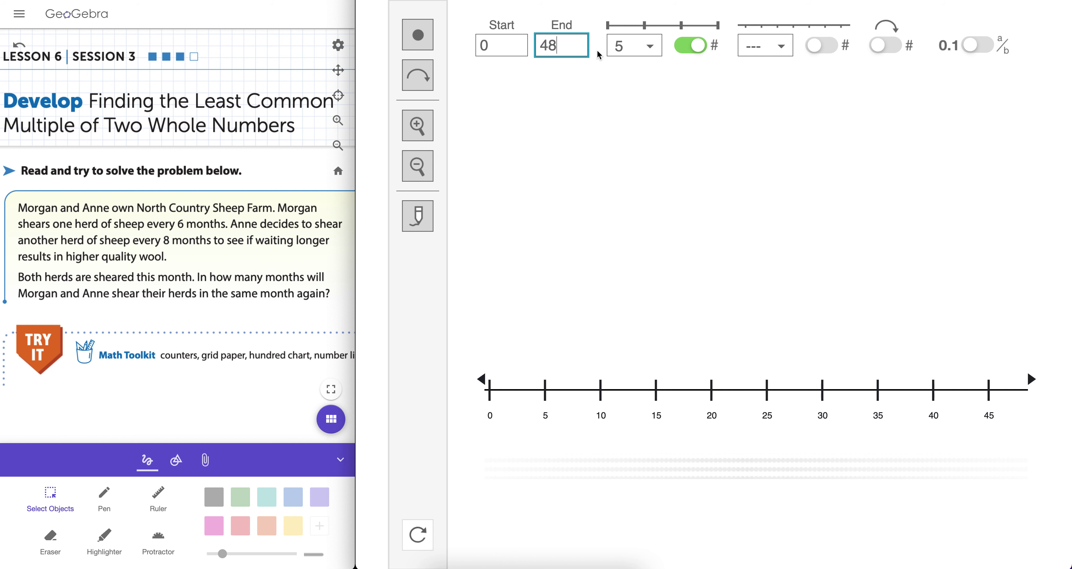
pyautogui.press('BackSpace')
pyautogui.press('BackSpace')
pyautogui.write('50')
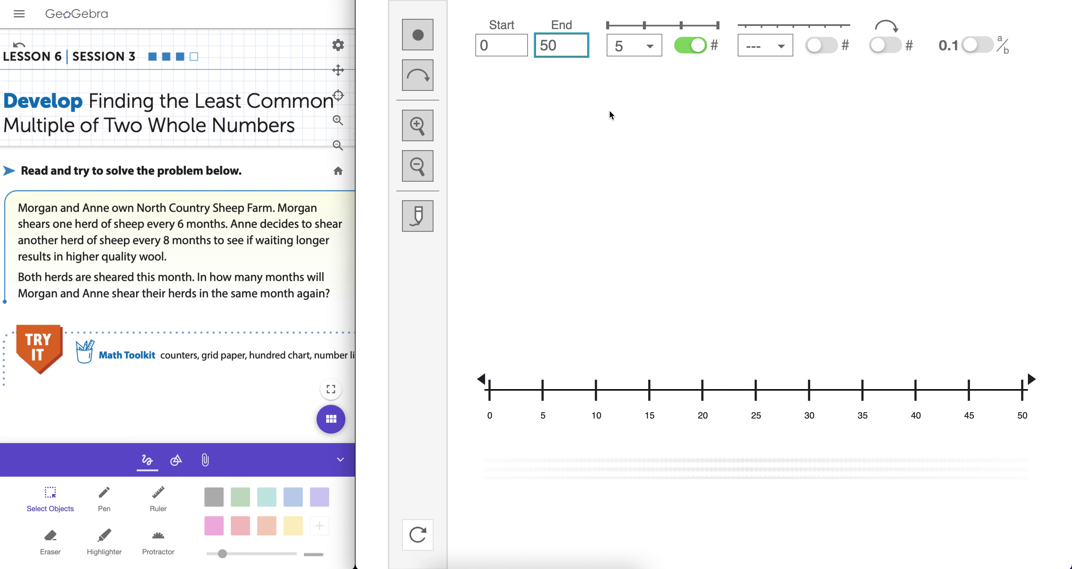
pyautogui.click(654, 54)
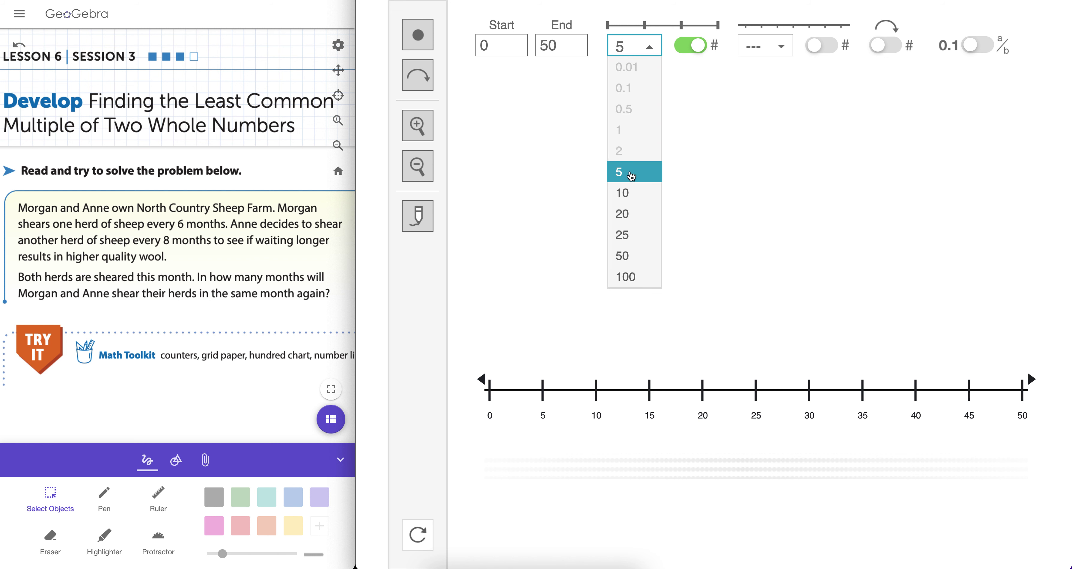
pyautogui.click(562, 46)
pyautogui.press('BackSpace')
pyautogui.press('BackSpace')
pyautogui.write('48')
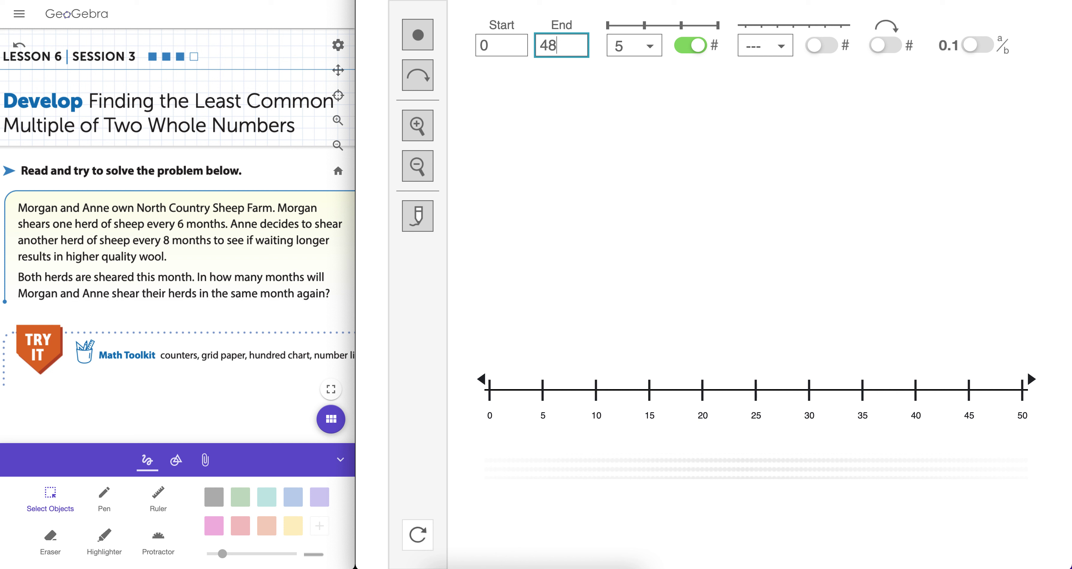
pyautogui.press('Return')
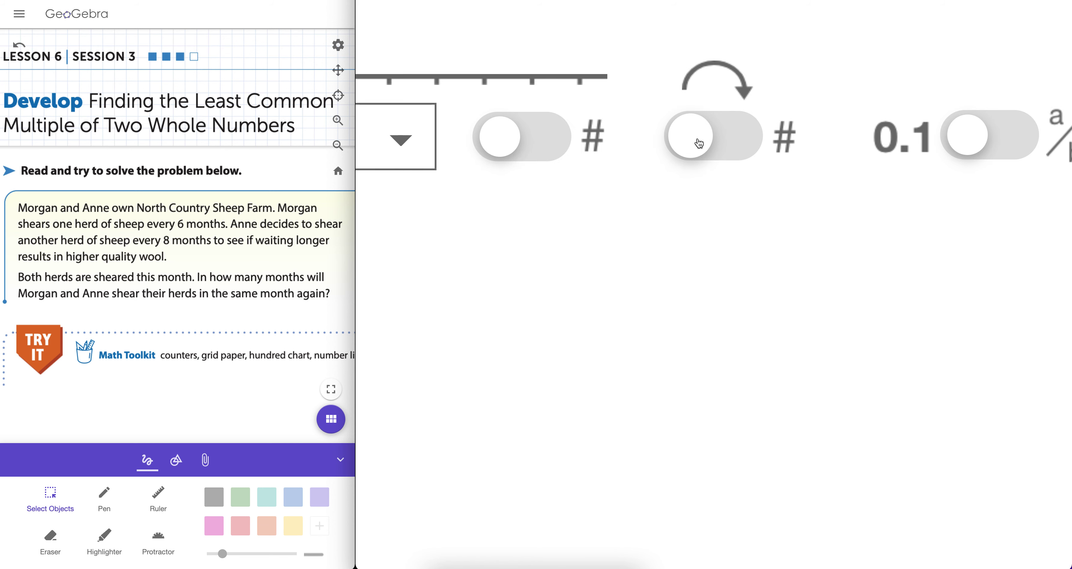
# - Turn on jump labels and draw a single jump of 6 spanning 0 to 6
pyautogui.click(884, 45)
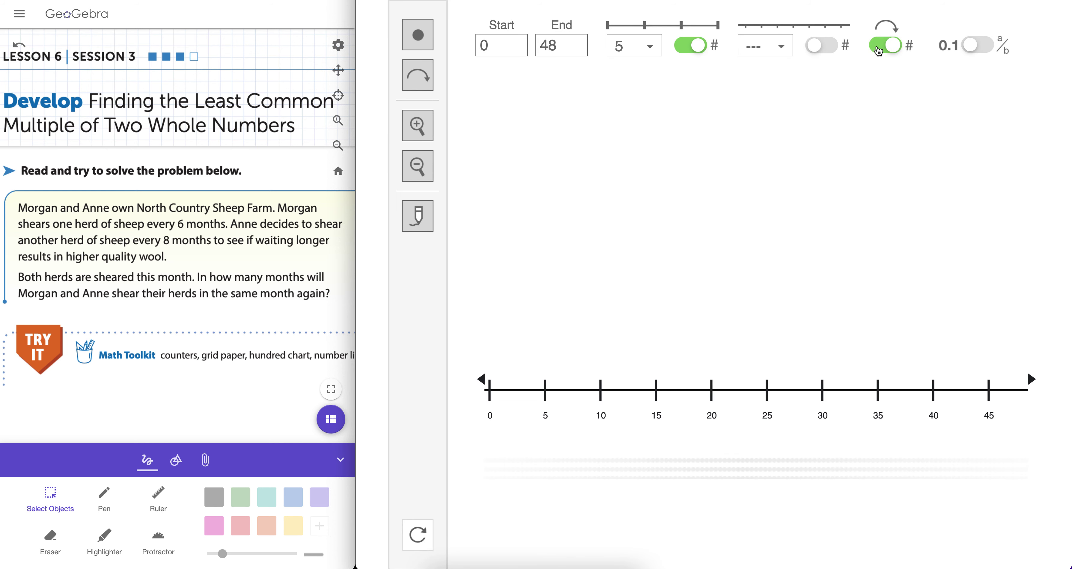
pyautogui.click(418, 75)
pyautogui.click(758, 370)
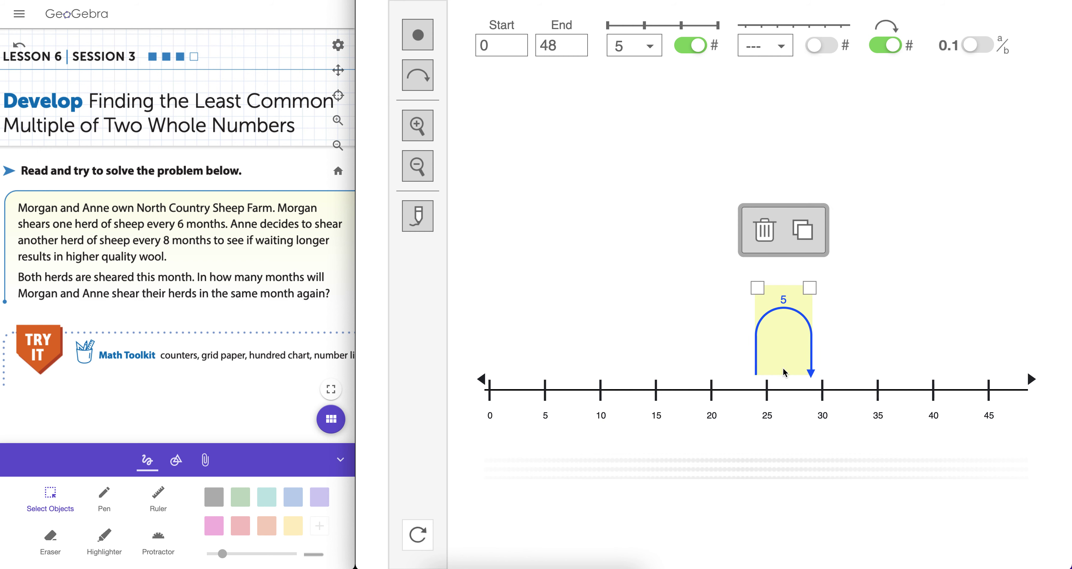
pyautogui.moveTo(757, 290); pyautogui.dragTo(523, 303)
pyautogui.moveTo(840, 286); pyautogui.dragTo(593, 317)
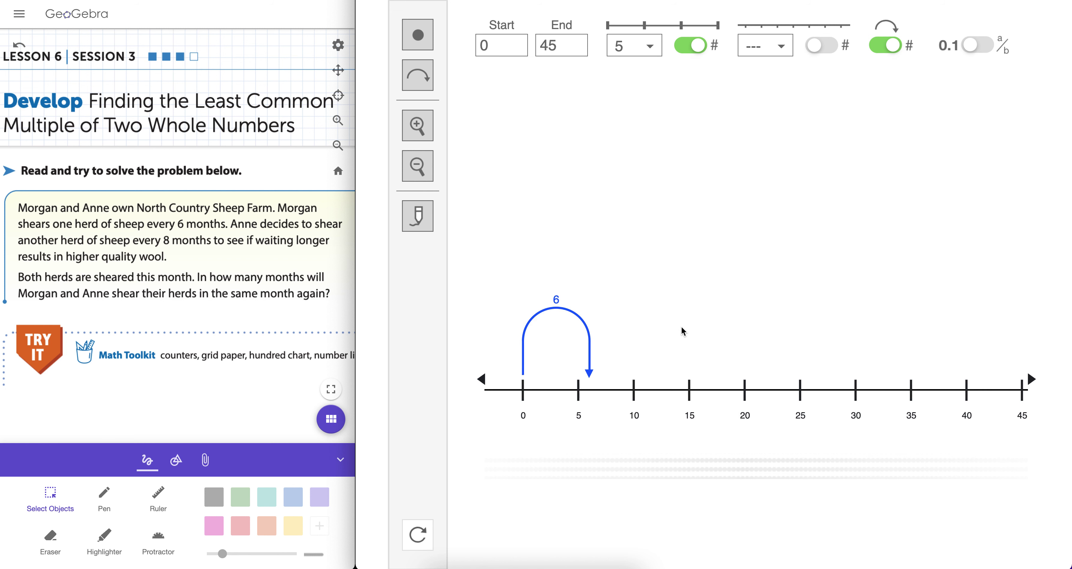
pyautogui.click(562, 359)
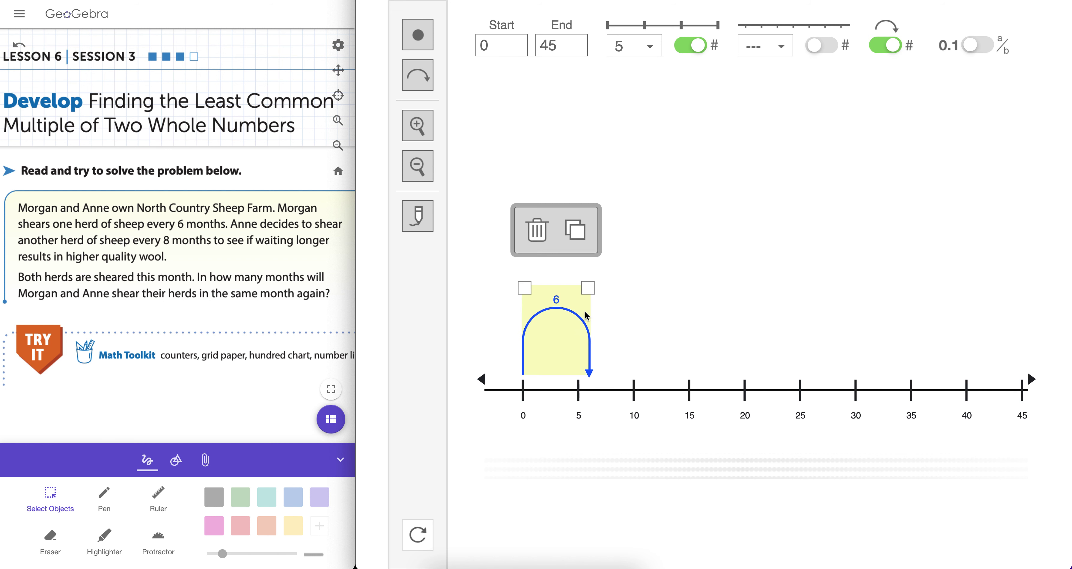
# - Duplicate the 6-jump repeatedly so jumps chain through 12, 18, 24, 30, 36 and 42
pyautogui.click(576, 233)
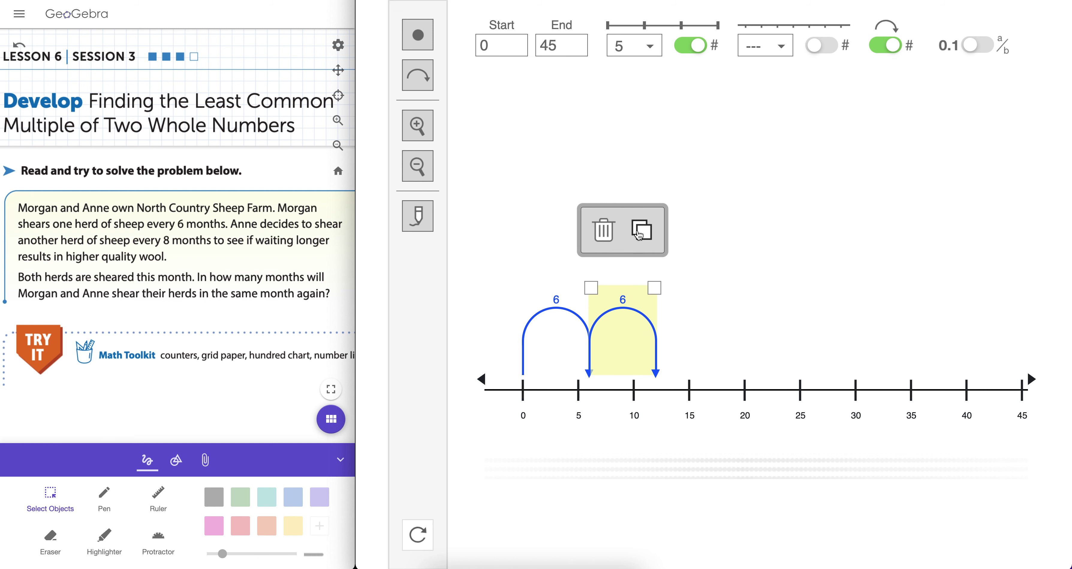
pyautogui.click(640, 234)
pyautogui.click(707, 231)
pyautogui.click(778, 232)
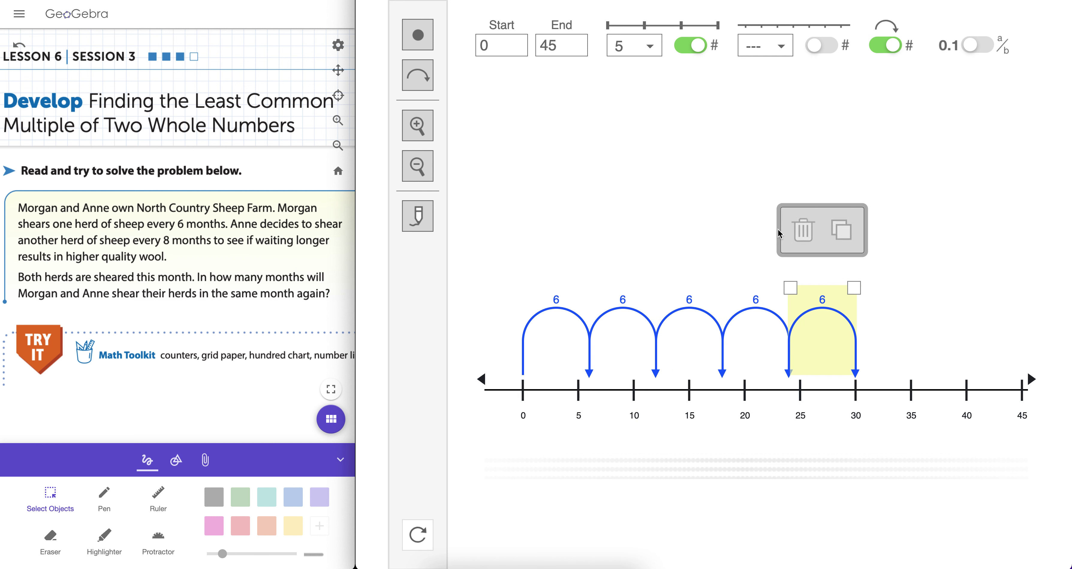
pyautogui.click(841, 230)
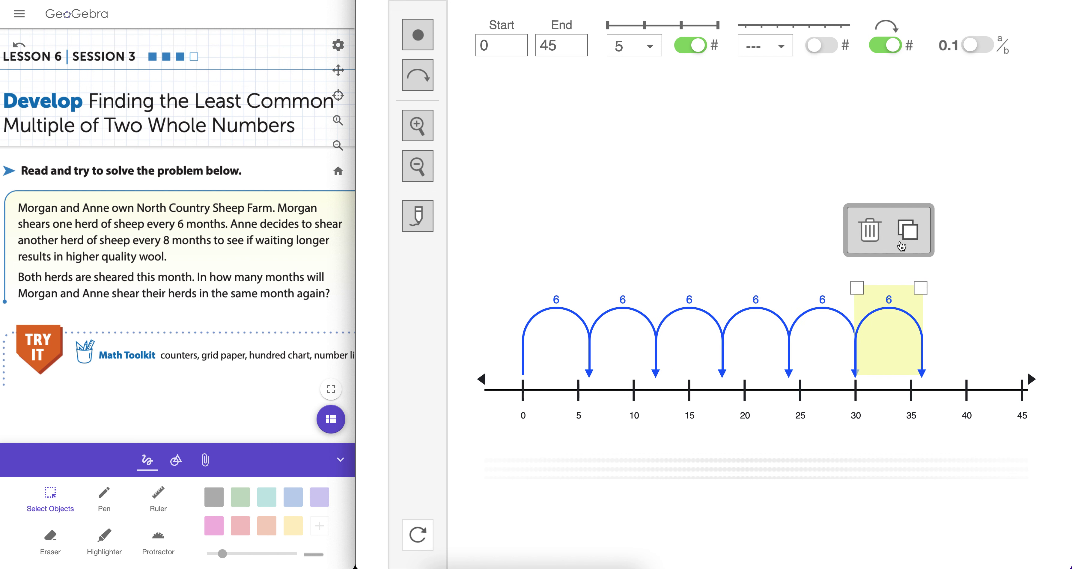
pyautogui.click(900, 245)
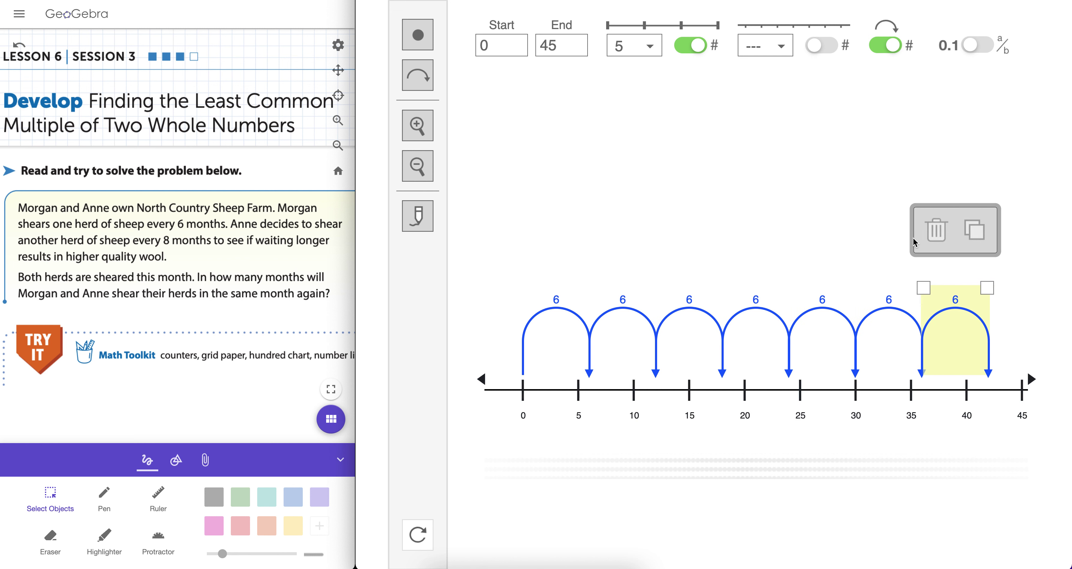
pyautogui.click(992, 232)
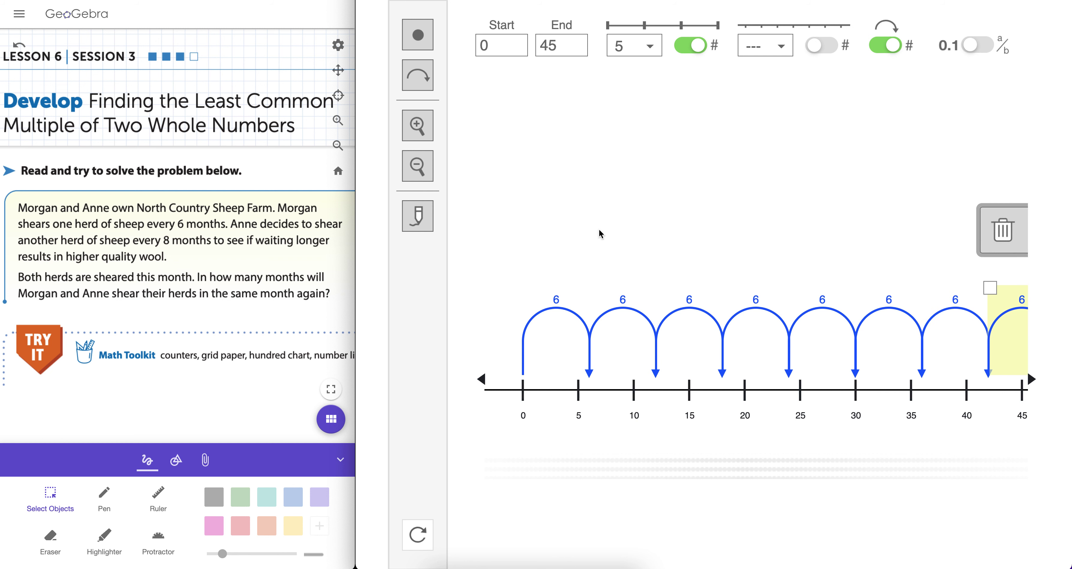
# - Change the line's end to 30 and set tick marks every 2
pyautogui.click(653, 48)
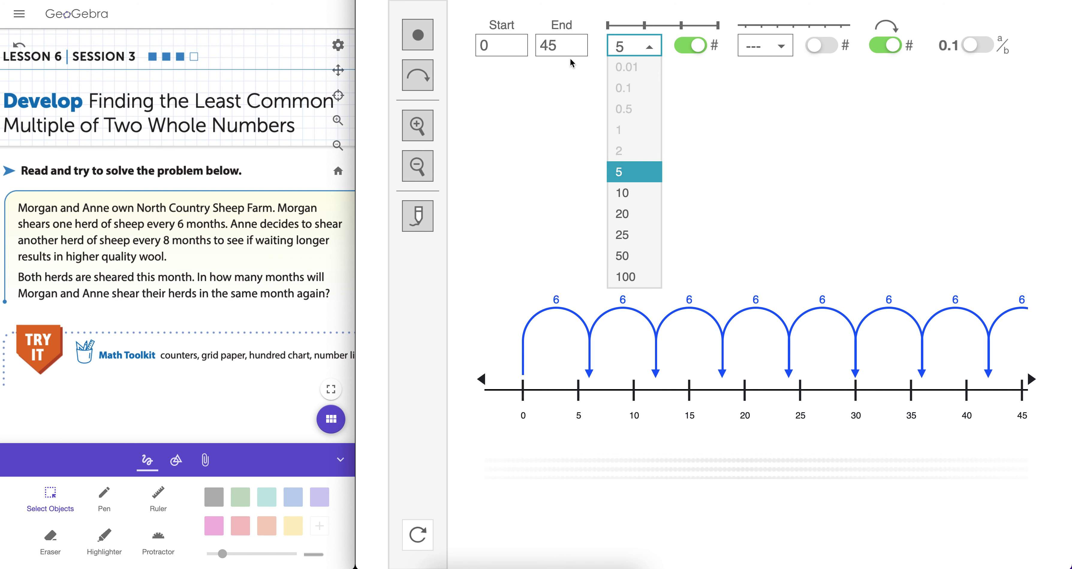
pyautogui.click(561, 49)
pyautogui.press('BackSpace')
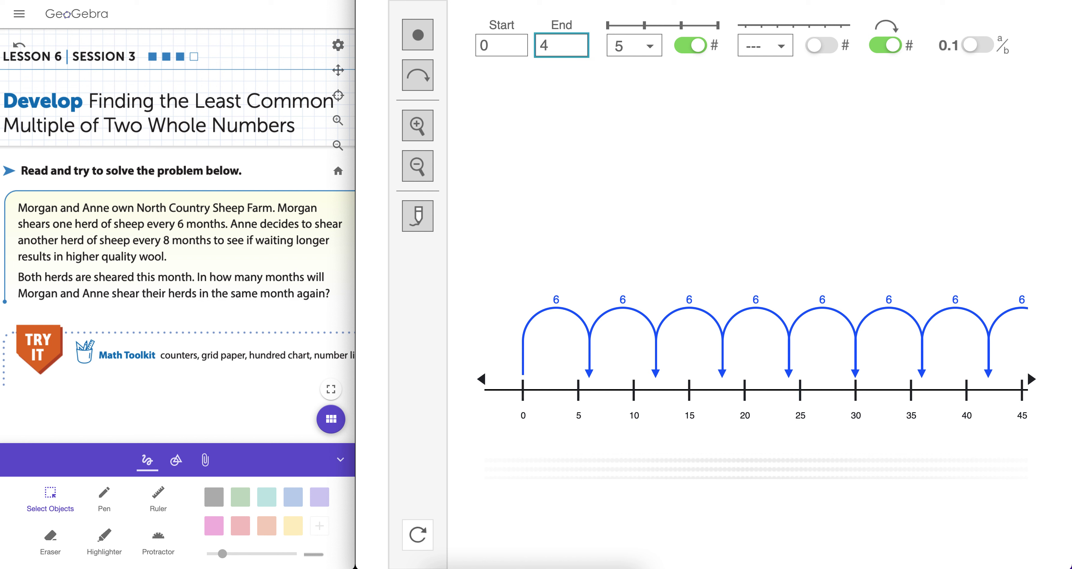
pyautogui.write('30')
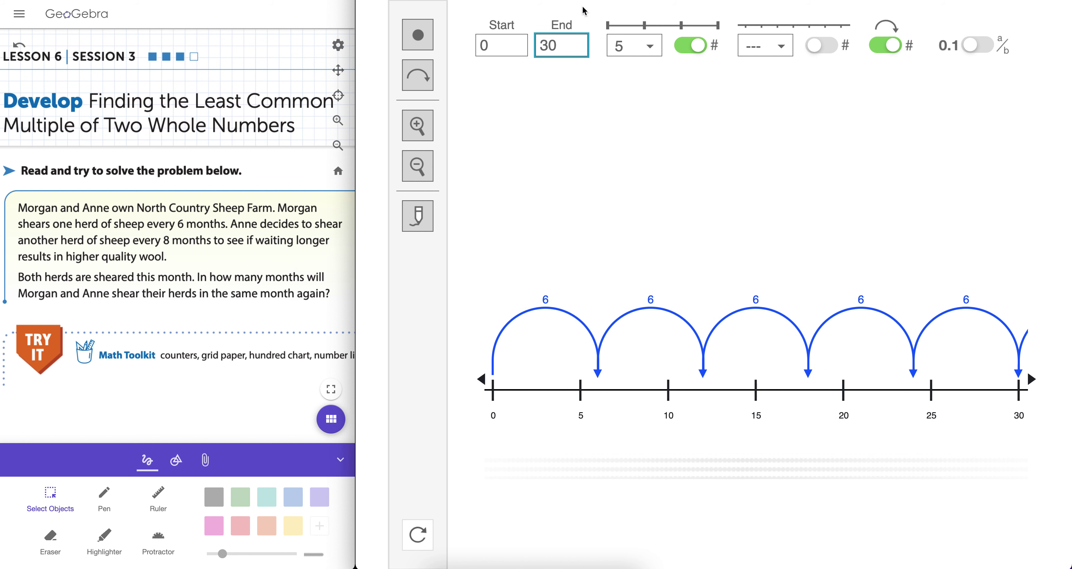
pyautogui.click(655, 51)
pyautogui.click(629, 150)
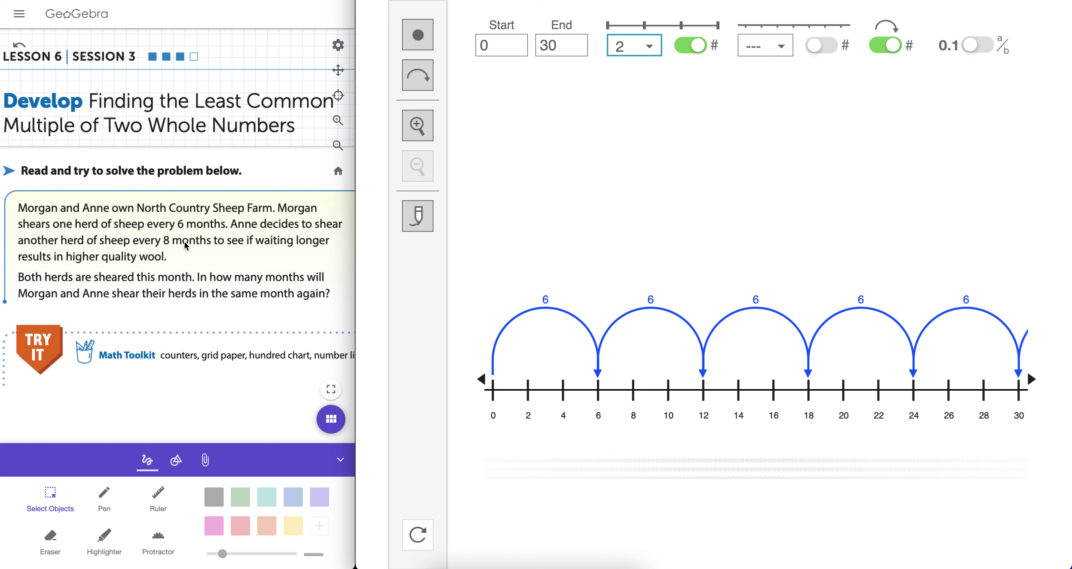
# - Resize a jump to span 0–8 and duplicate it to chain 8-jumps through 16 and 24
pyautogui.keyDown('ctrl'); pyautogui.scroll(7, 417, 75); pyautogui.keyUp('ctrl')
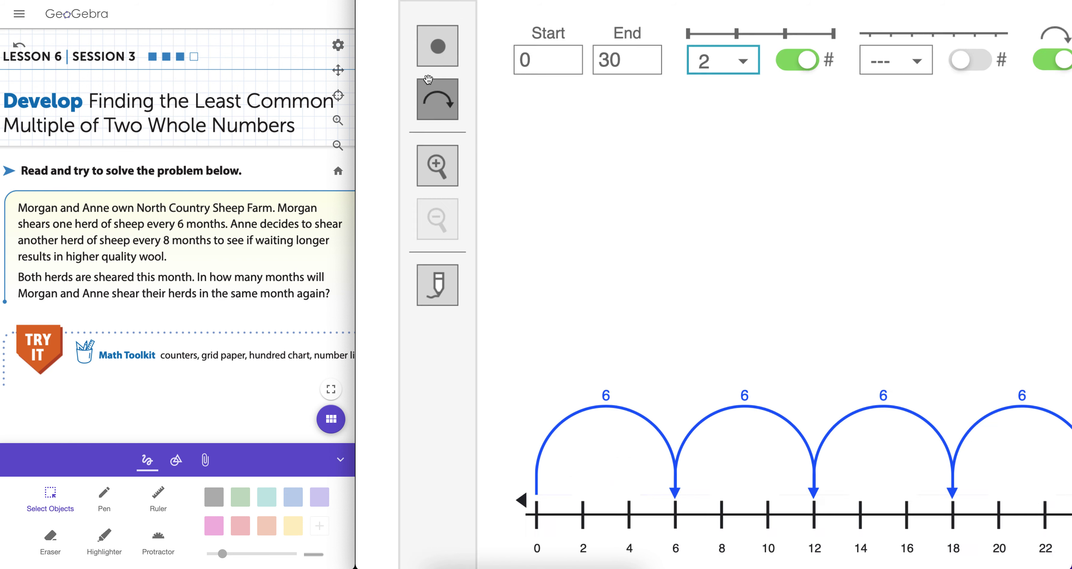
pyautogui.keyDown('ctrl'); pyautogui.scroll(-7, 546, 248); pyautogui.keyUp('ctrl')
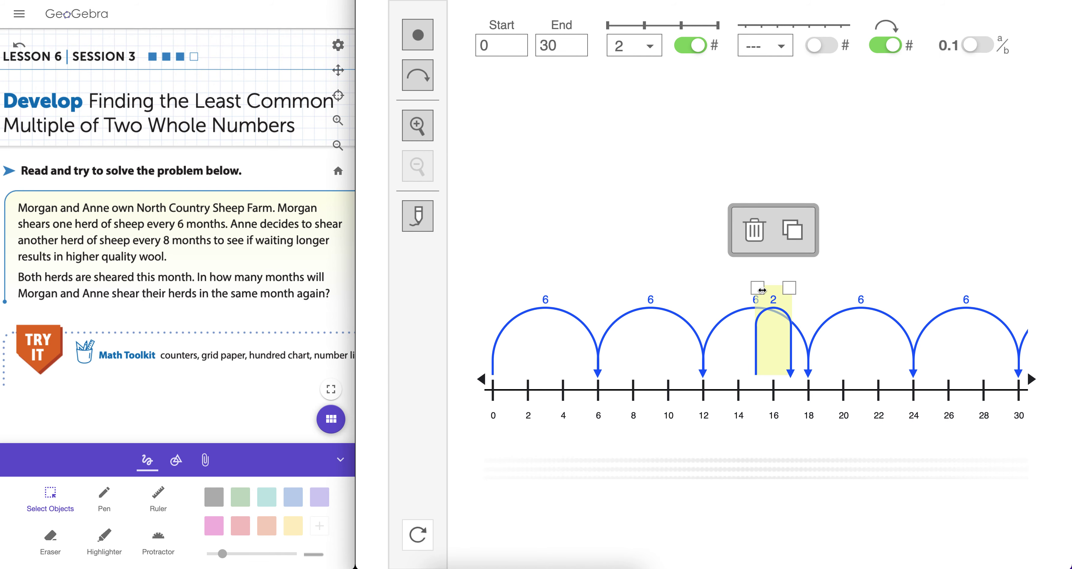
pyautogui.moveTo(762, 290); pyautogui.dragTo(493, 296)
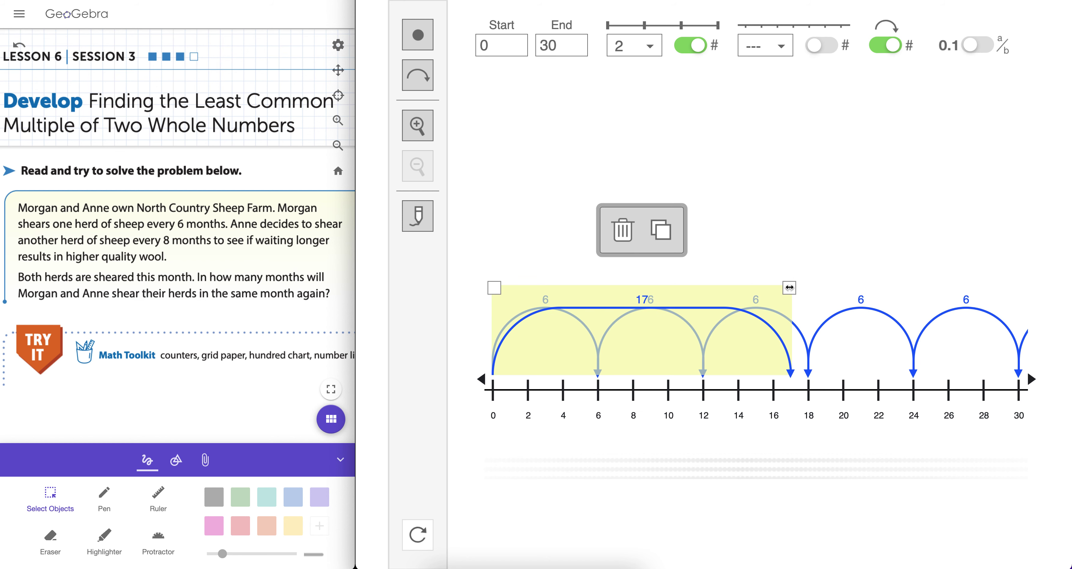
pyautogui.moveTo(789, 287); pyautogui.dragTo(632, 297)
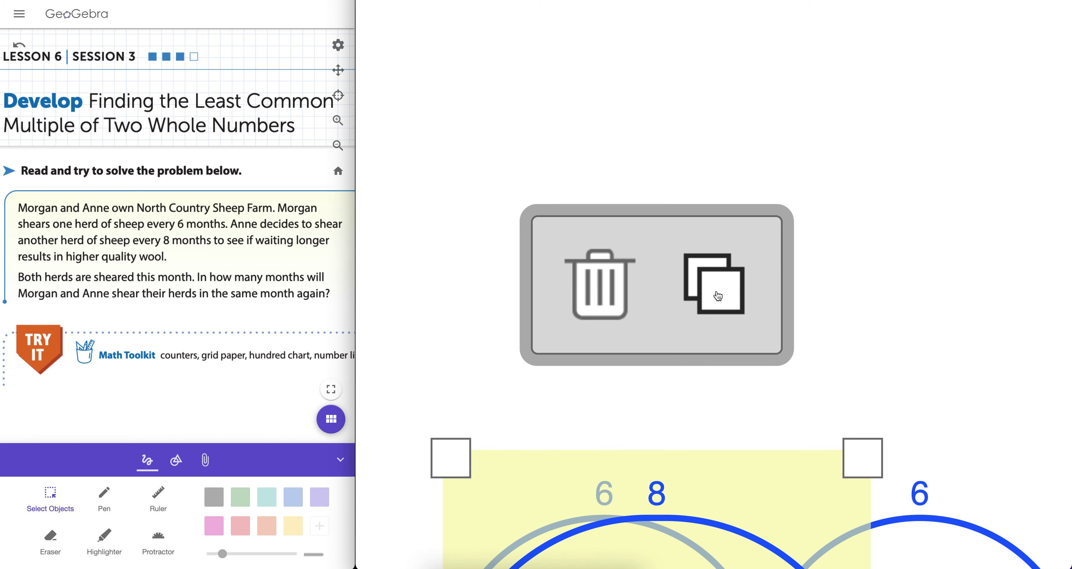
pyautogui.click(587, 227)
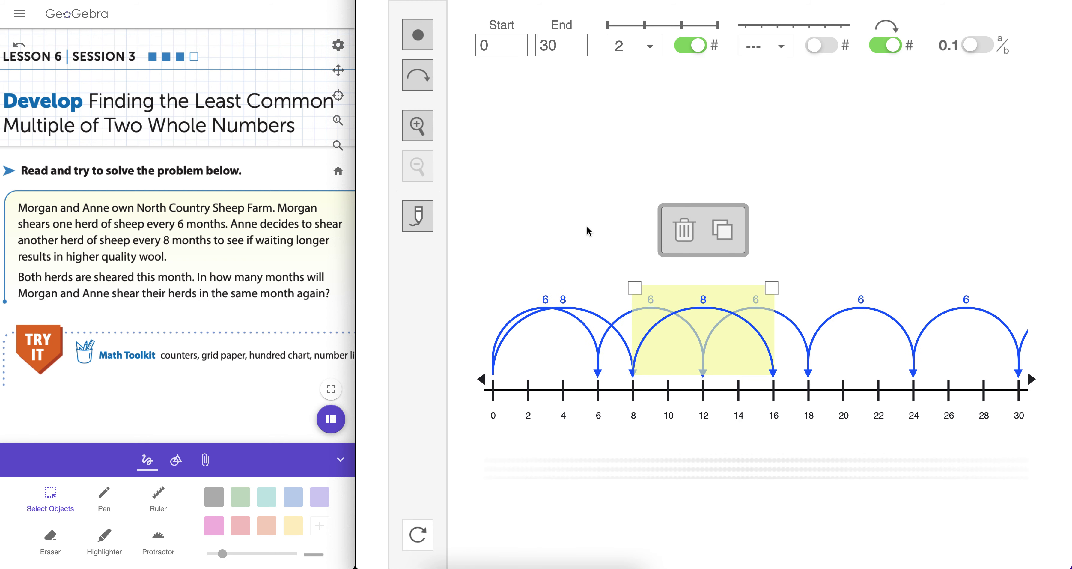
pyautogui.click(724, 235)
pyautogui.click(864, 232)
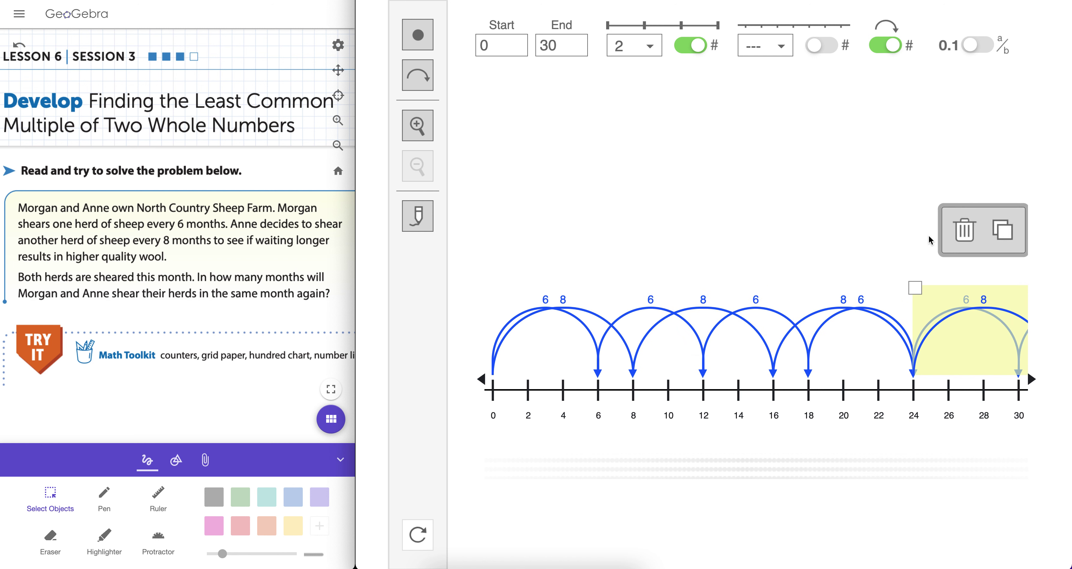
pyautogui.click(1007, 231)
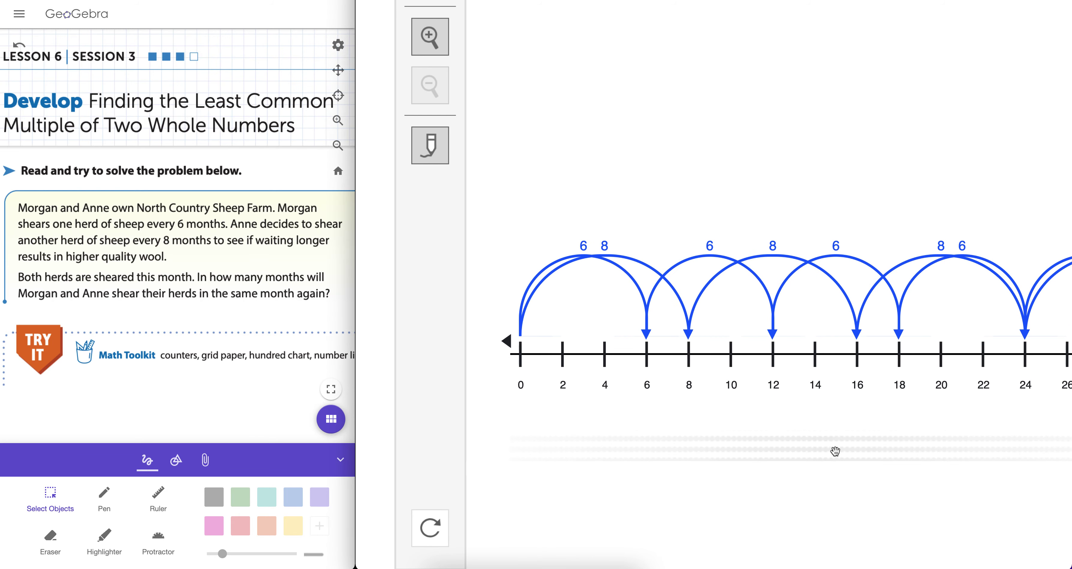
# - Pan the number line left so it starts at 16, showing jumps up to 42
pyautogui.moveTo(831, 450); pyautogui.dragTo(689, 452)
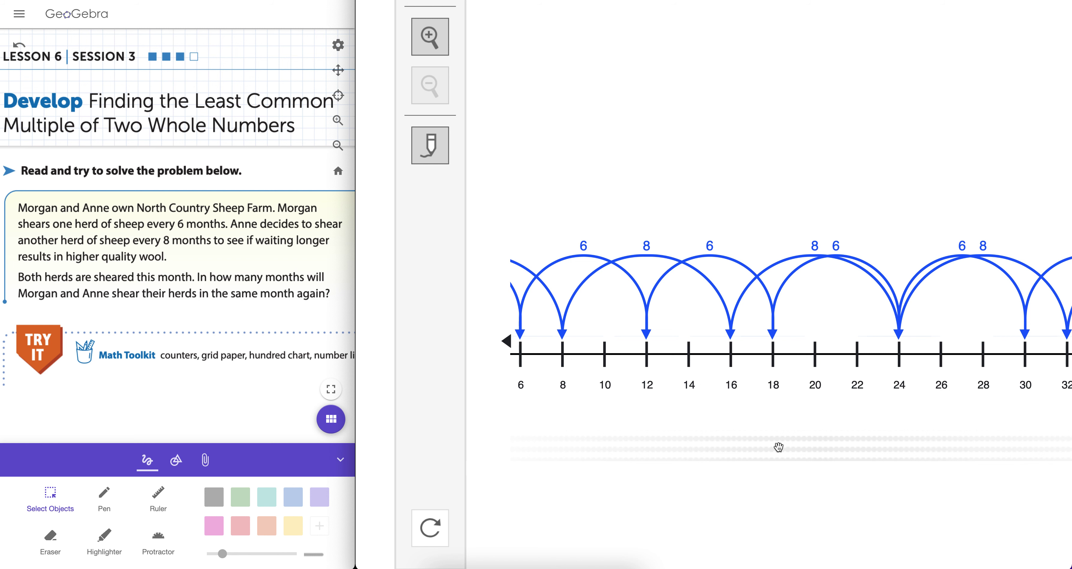
pyautogui.moveTo(778, 445); pyautogui.dragTo(641, 444)
pyautogui.moveTo(759, 450); pyautogui.dragTo(682, 449)
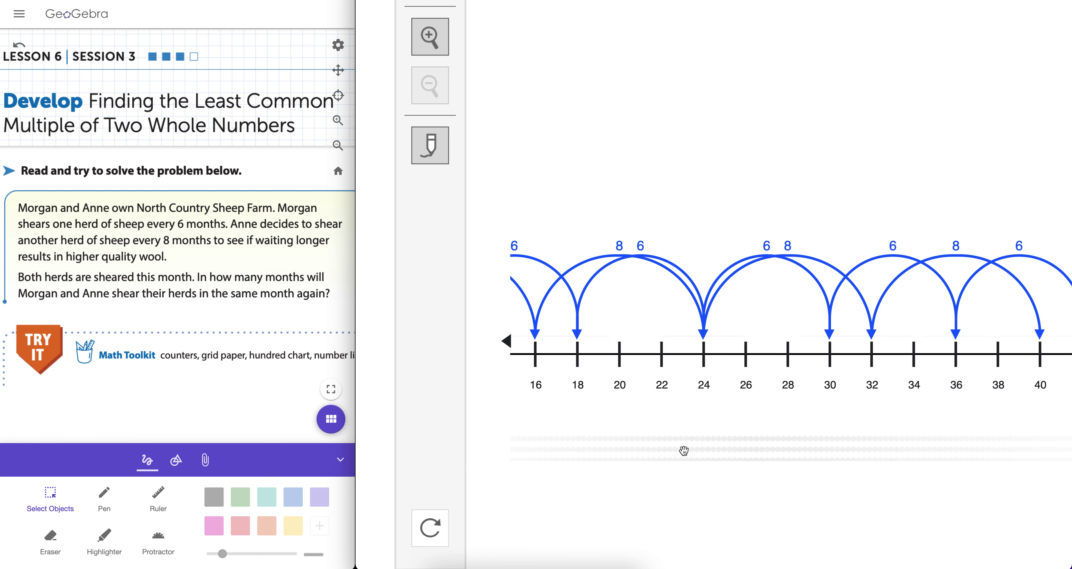
# - Circle 24 with the pen where the 6- and 8-jumps meet, then discard the ink
pyautogui.click(431, 145)
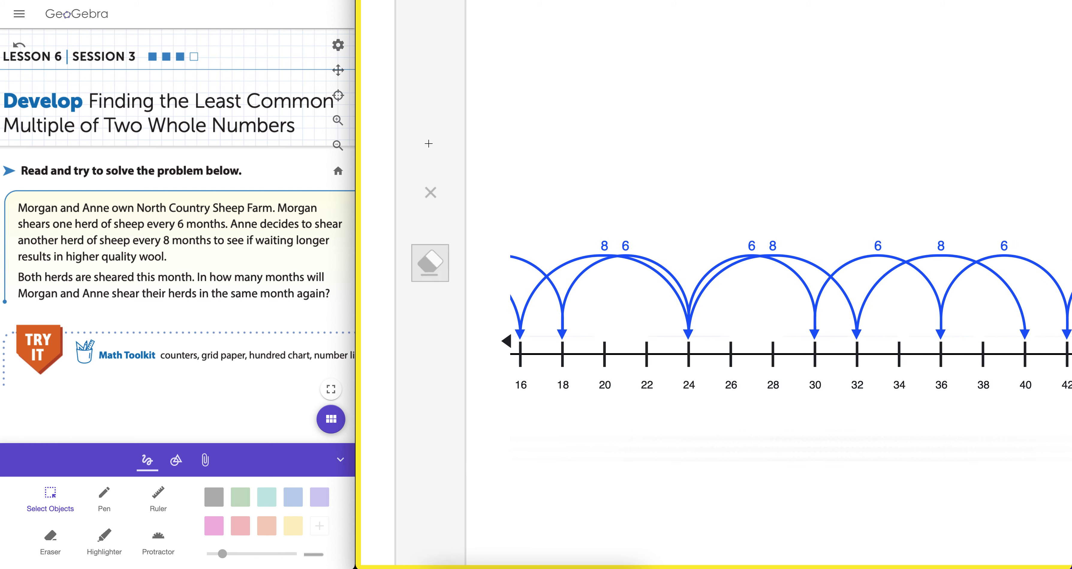
pyautogui.moveTo(679, 282)
pyautogui.mouseDown()
pyautogui.moveTo(672, 361)
pyautogui.moveTo(692, 406)
pyautogui.moveTo(715, 328)
pyautogui.moveTo(674, 286)
pyautogui.mouseUp()
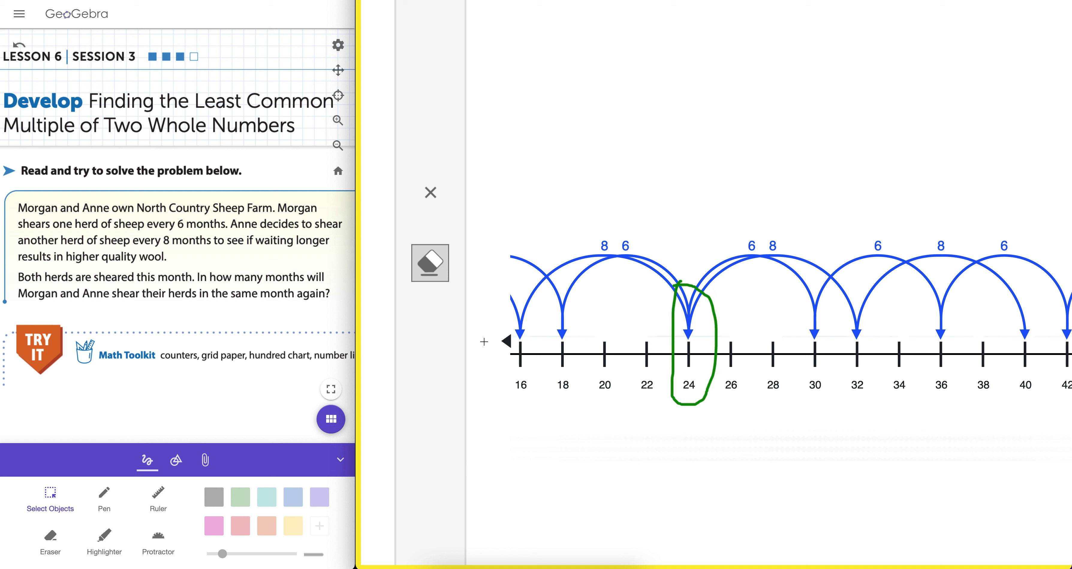
pyautogui.click(431, 193)
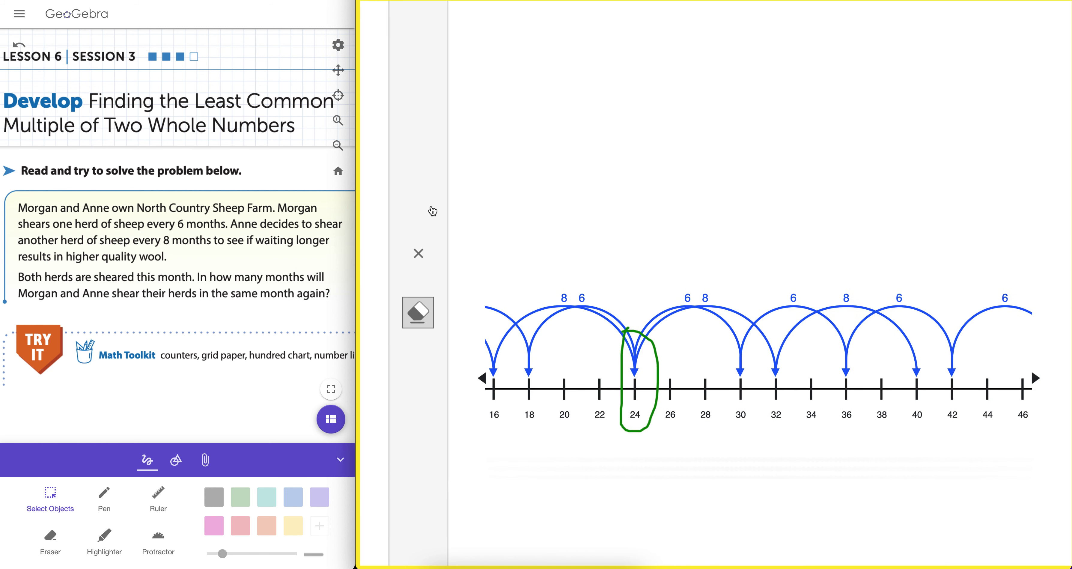
pyautogui.click(419, 255)
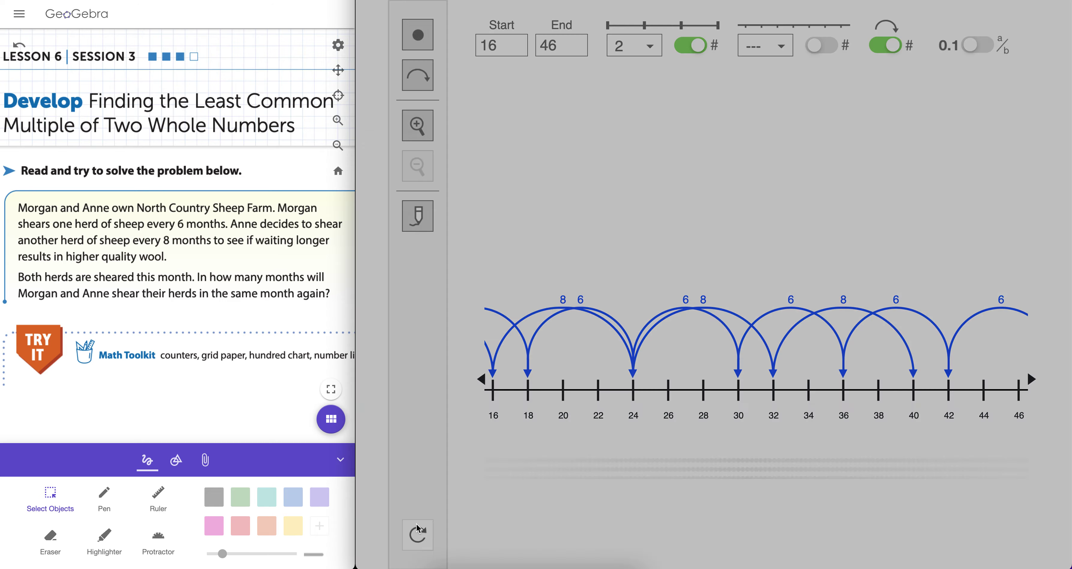
# - Reset the tool to a blank 0–10 line and switch the lesson to page 2
pyautogui.click(416, 524)
pyautogui.click(753, 324)
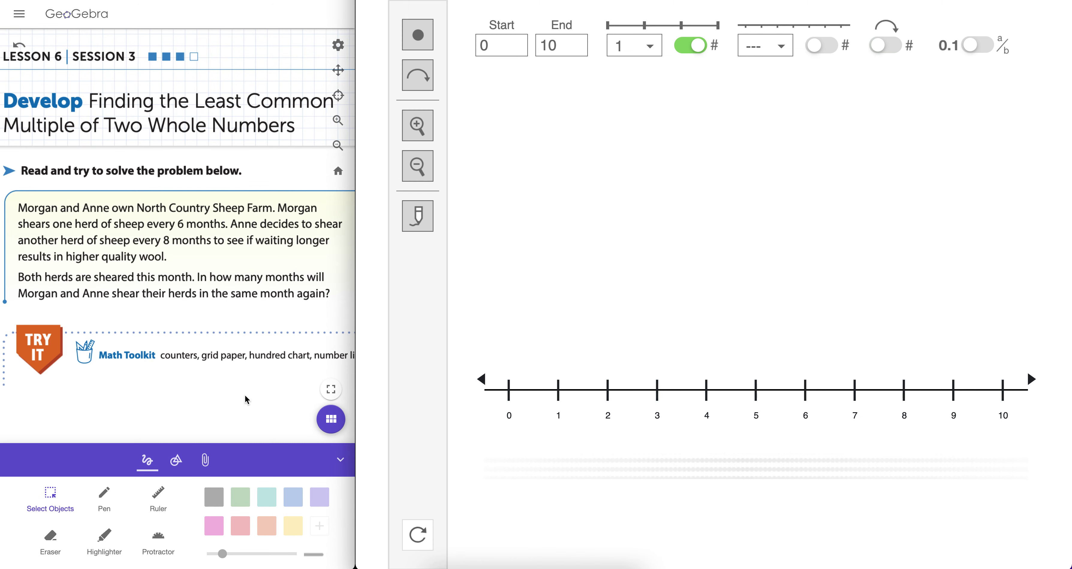
pyautogui.click(331, 420)
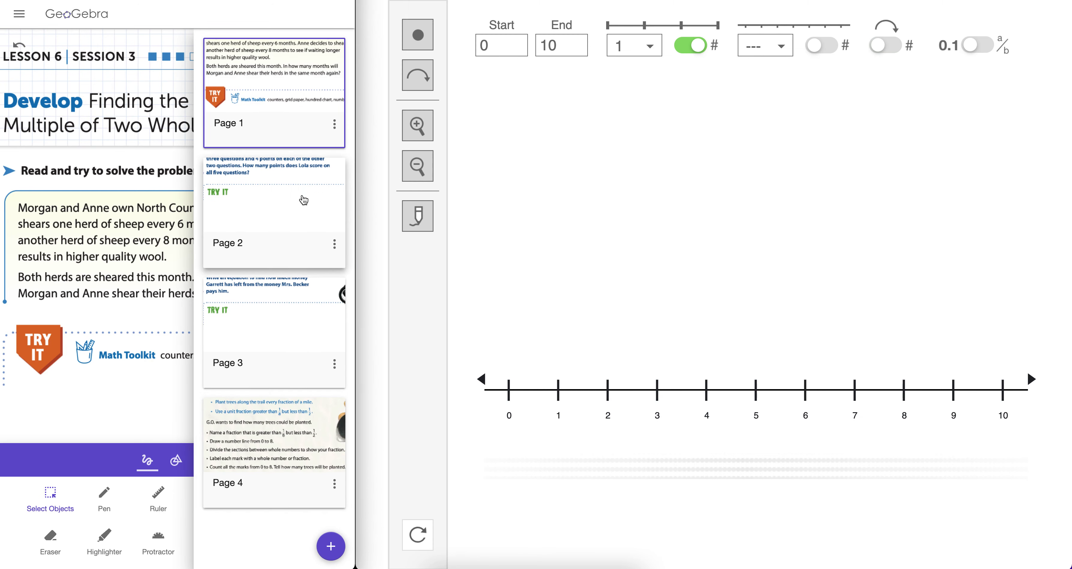
pyautogui.click(298, 212)
pyautogui.click(149, 338)
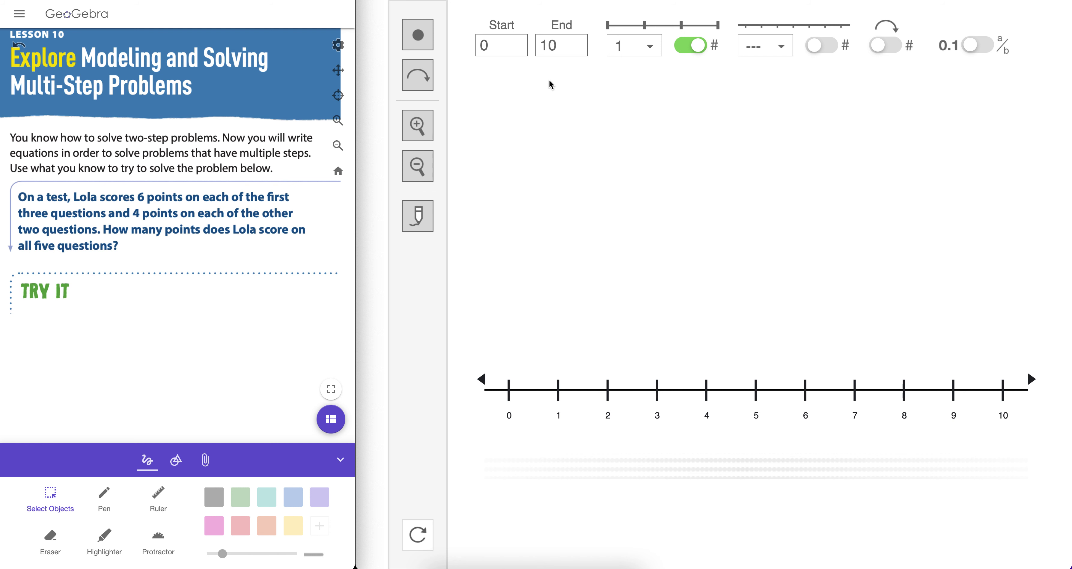
# - Set the line's end to 30 with ticks every 2
pyautogui.press('BackSpace')
pyautogui.press('BackSpace')
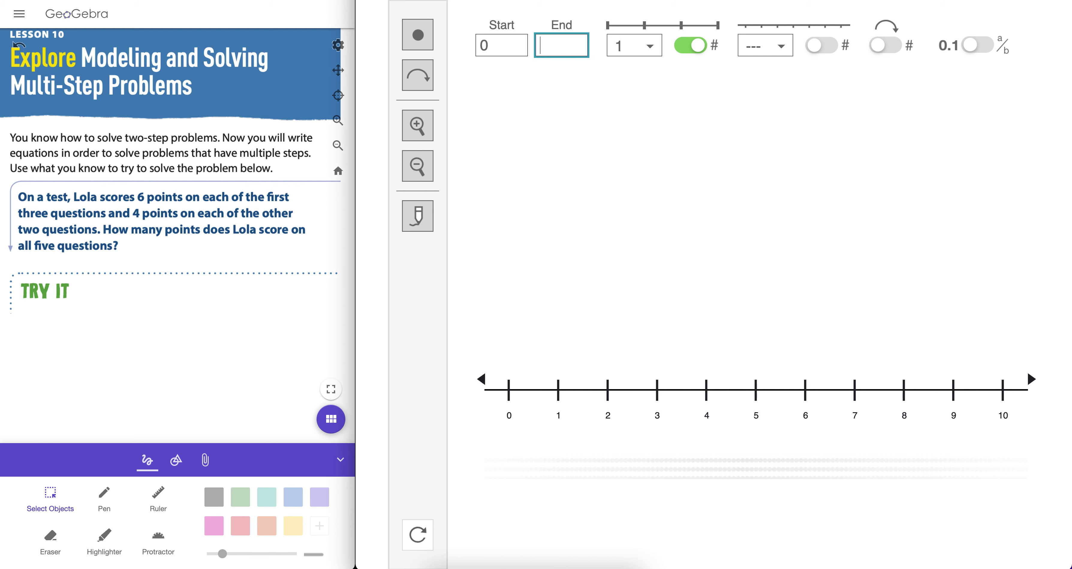
pyautogui.write('30')
pyautogui.press('Return')
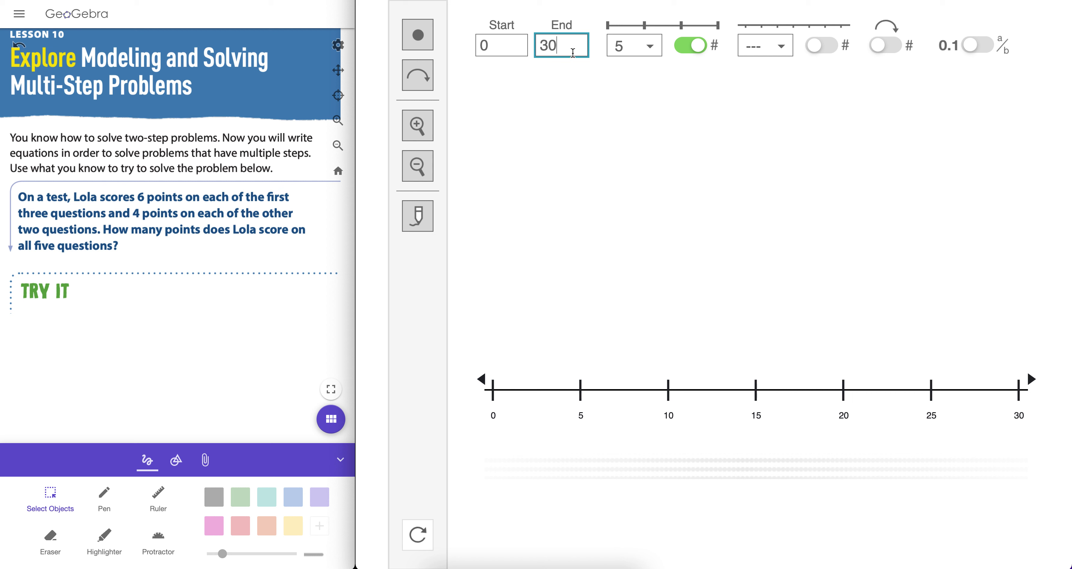
pyautogui.click(647, 46)
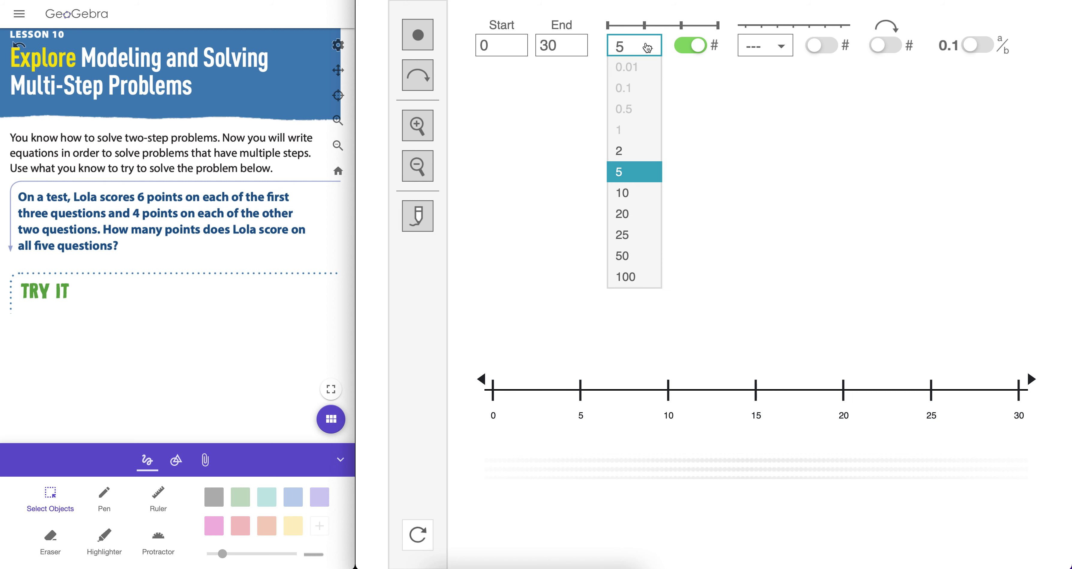
pyautogui.click(619, 151)
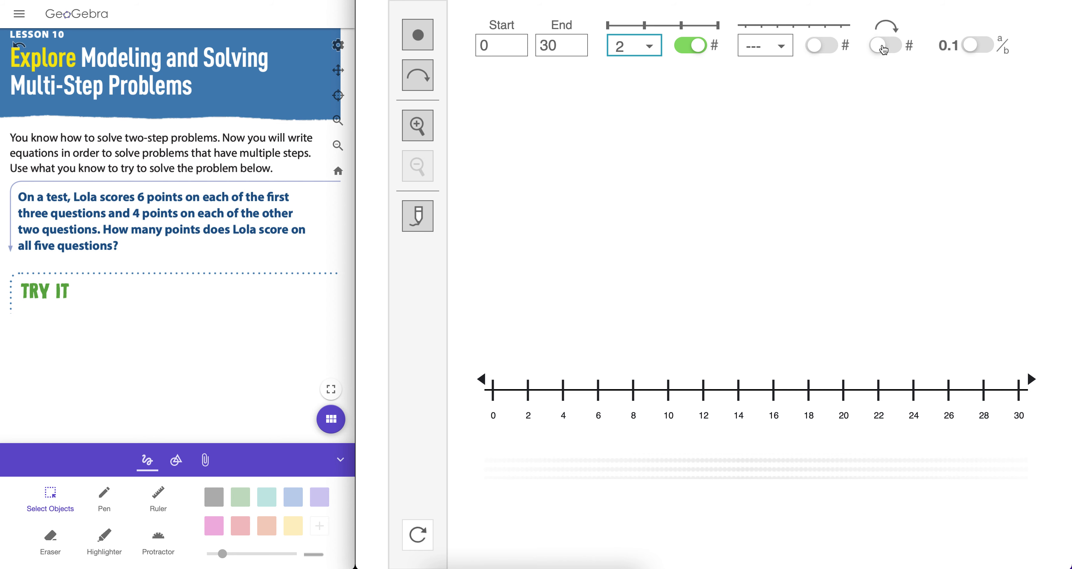
# - Add a jump from 5 to 17 and turn on its length label showing 12
pyautogui.scroll(5, 893, 52)
pyautogui.scroll(-5, 739, 157)
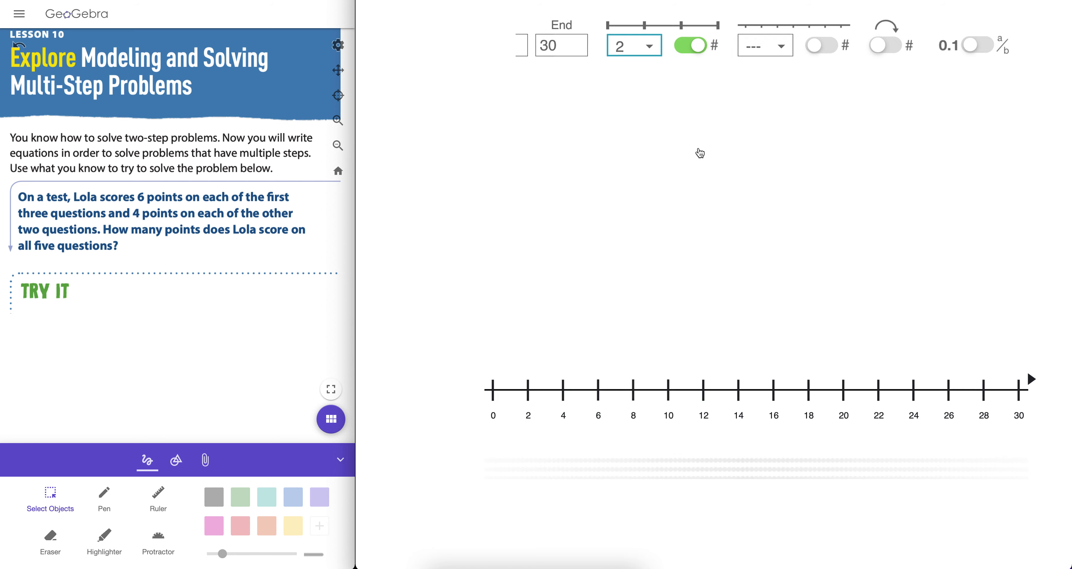
pyautogui.scroll(5, 421, 78)
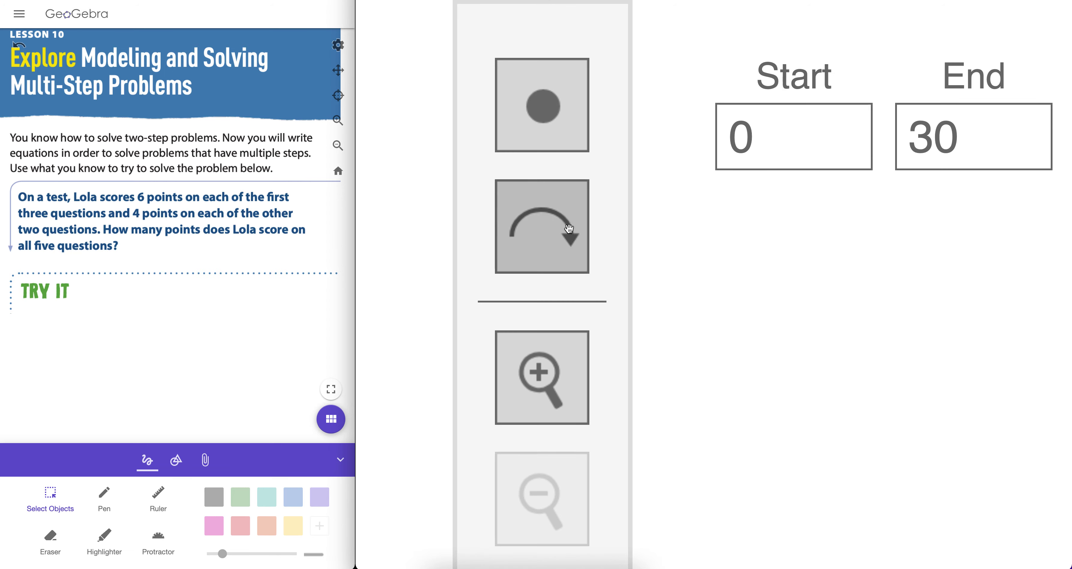
pyautogui.scroll(-5, 532, 201)
pyautogui.click(419, 76)
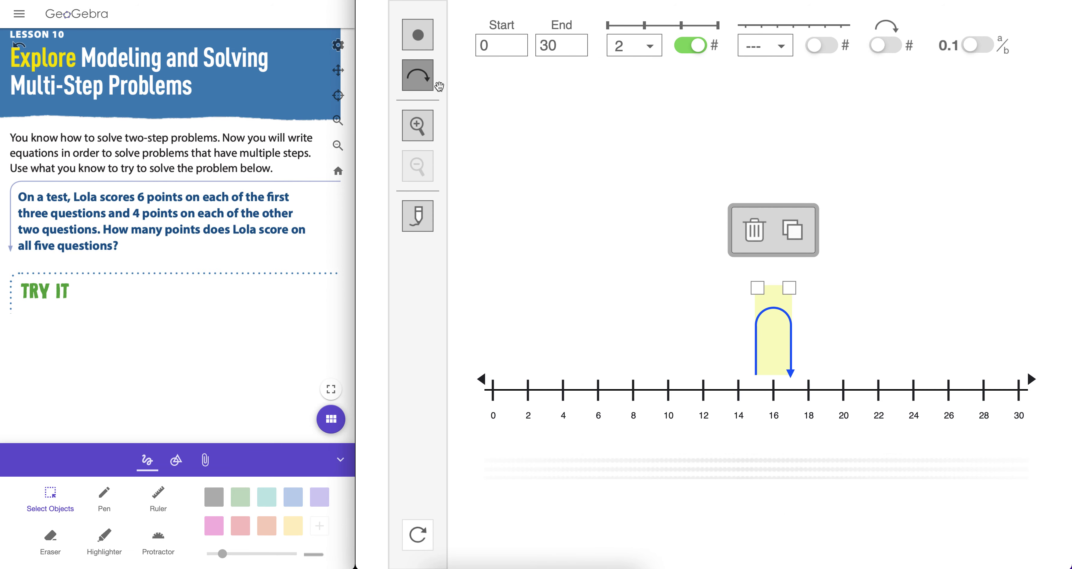
pyautogui.moveTo(753, 291); pyautogui.dragTo(581, 289)
pyautogui.click(845, 192)
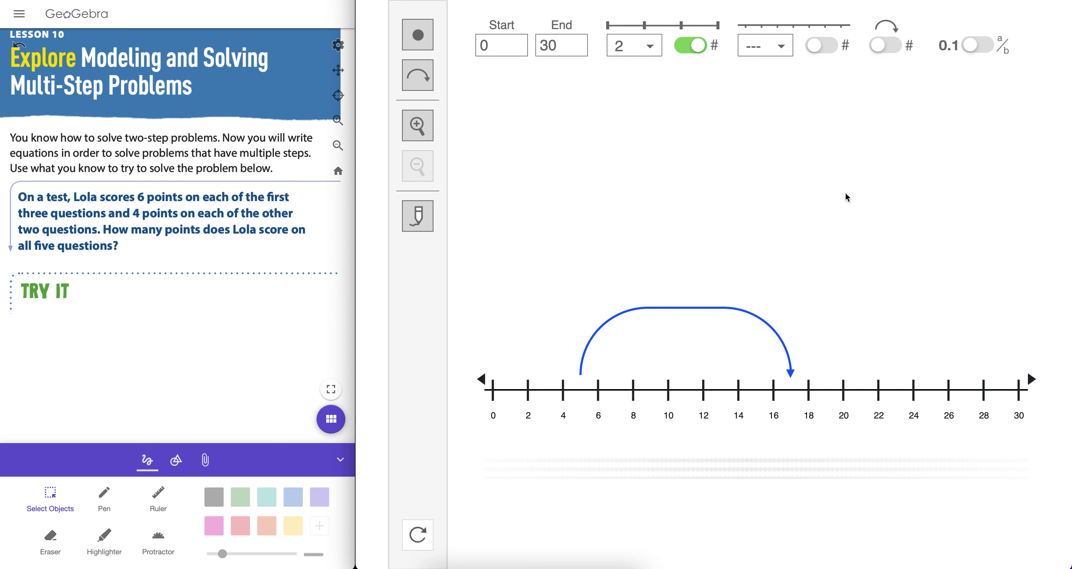
pyautogui.click(885, 45)
# - Resize the jump to 0–6 and duplicate it twice, chaining three 6-jumps to 18
pyautogui.click(630, 341)
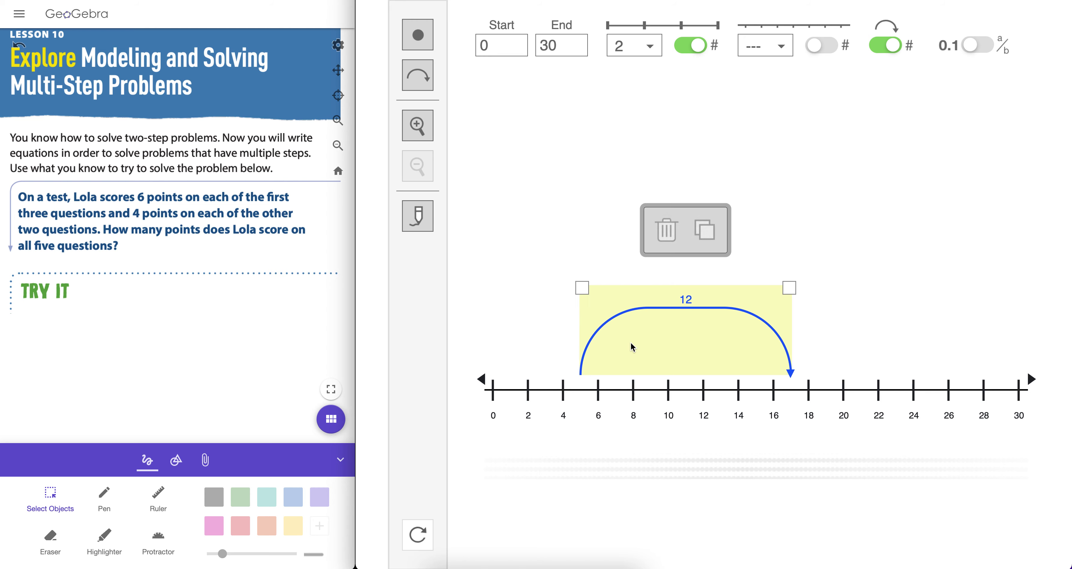
pyautogui.moveTo(569, 291); pyautogui.dragTo(492, 291)
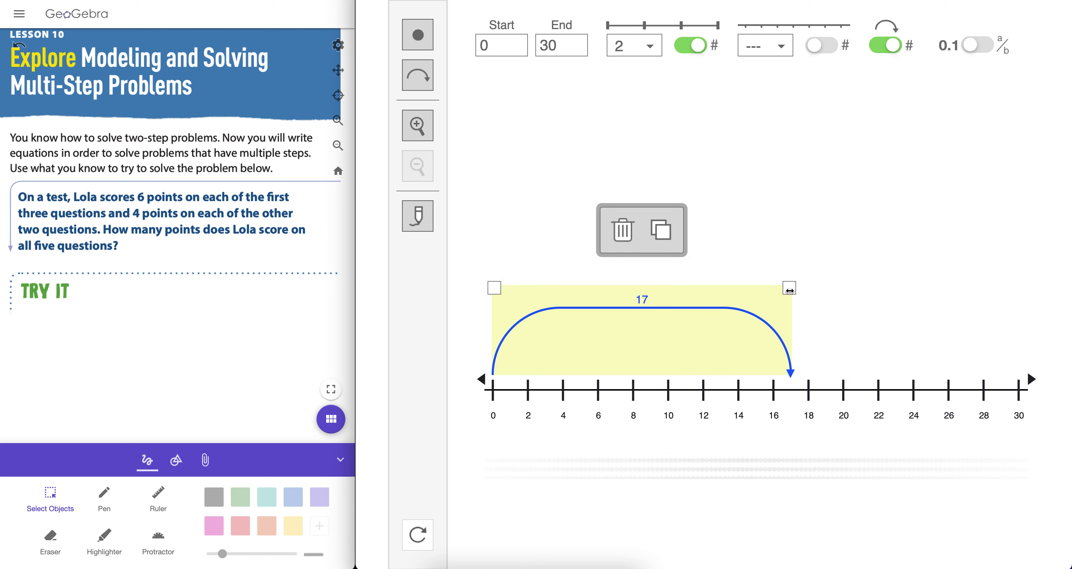
pyautogui.moveTo(789, 290); pyautogui.dragTo(599, 294)
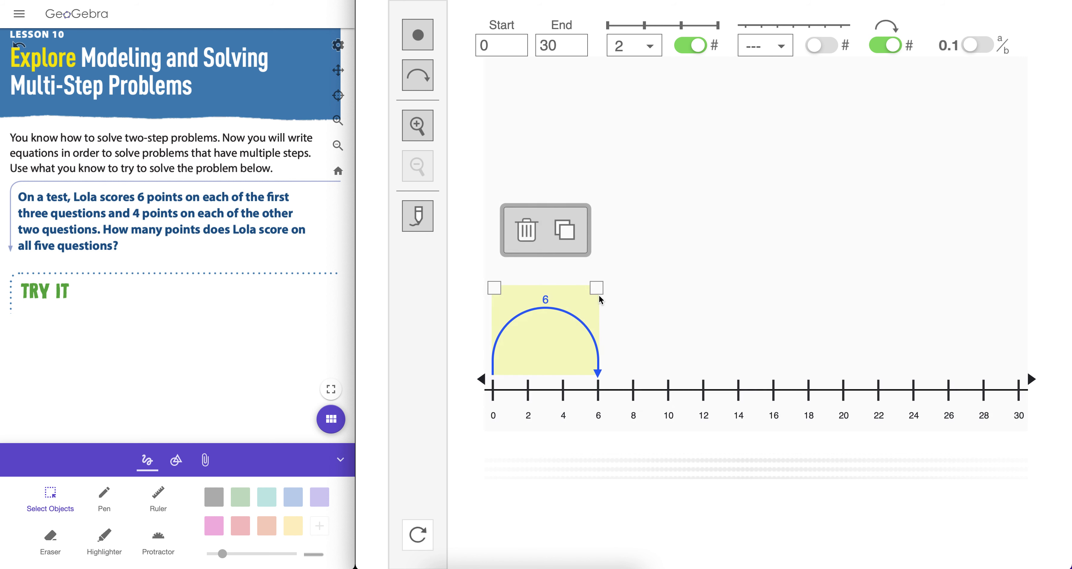
pyautogui.click(566, 230)
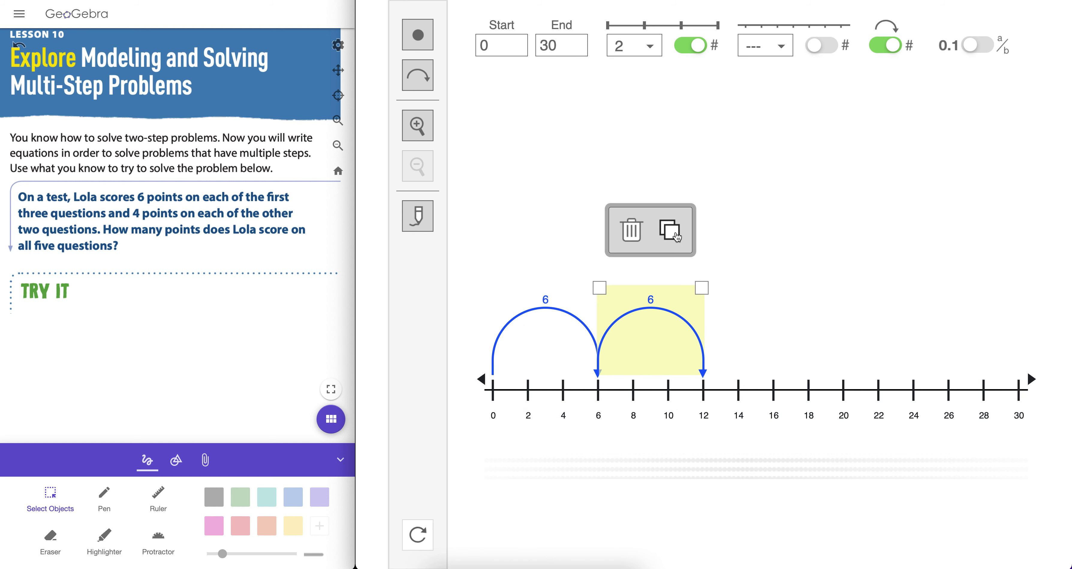
pyautogui.click(670, 231)
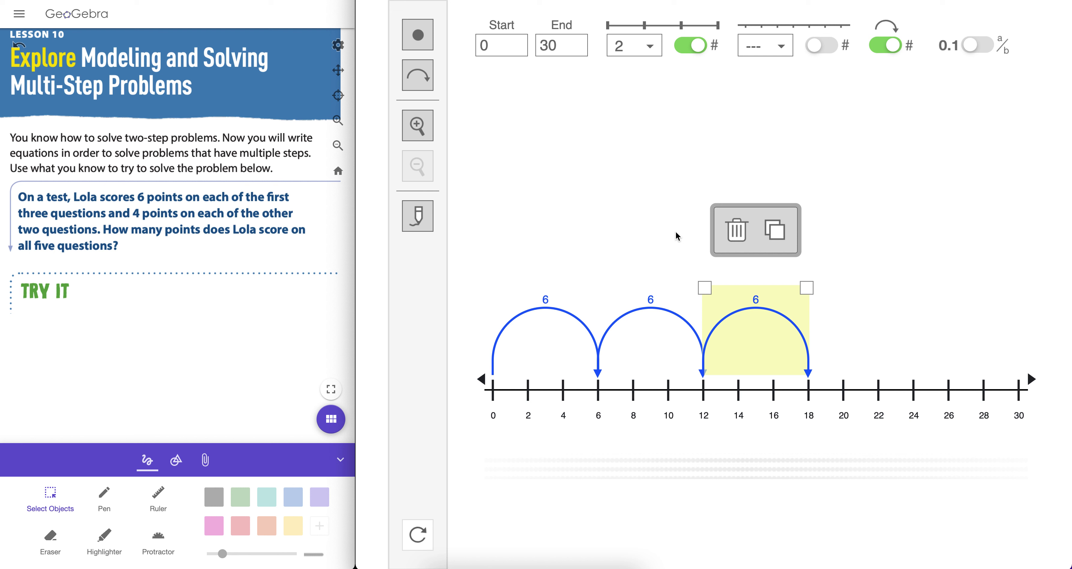
pyautogui.click(853, 305)
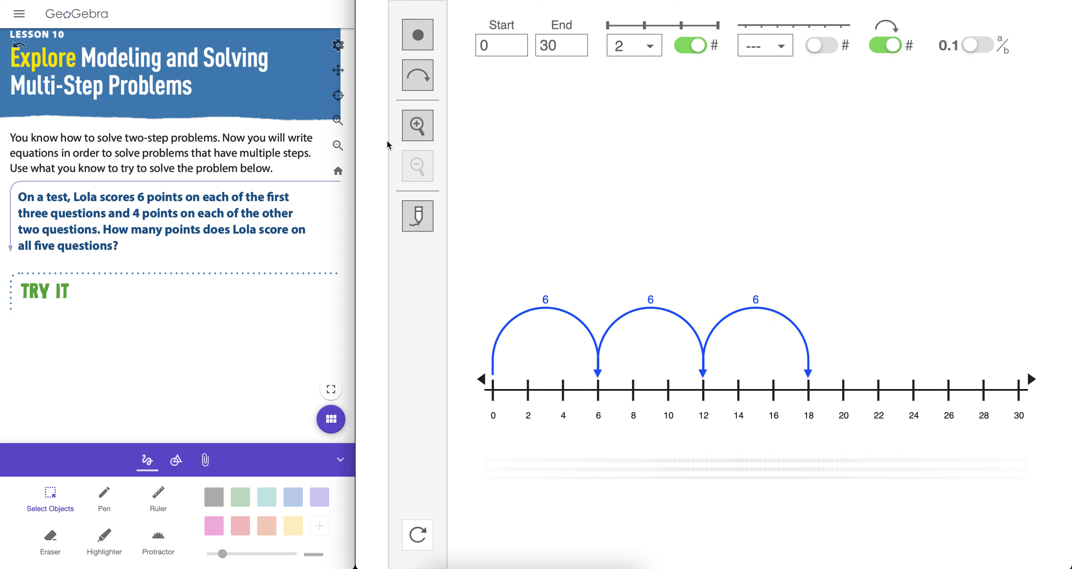
# - Add a 4-jump from 18 to 22 and duplicate it to reach 26
pyautogui.click(411, 83)
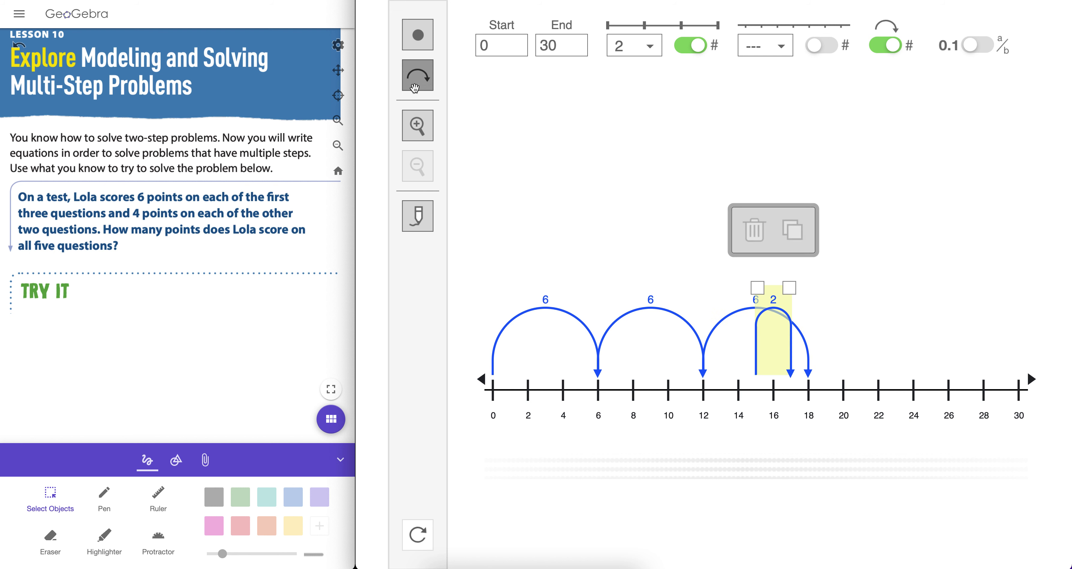
pyautogui.moveTo(788, 289); pyautogui.dragTo(877, 296)
pyautogui.click(916, 297)
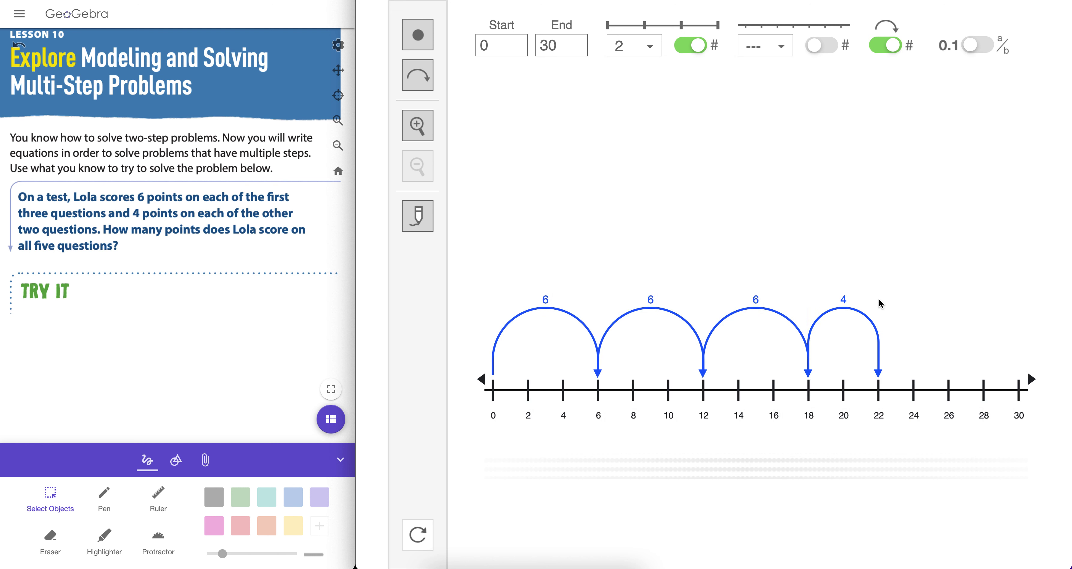
pyautogui.click(864, 306)
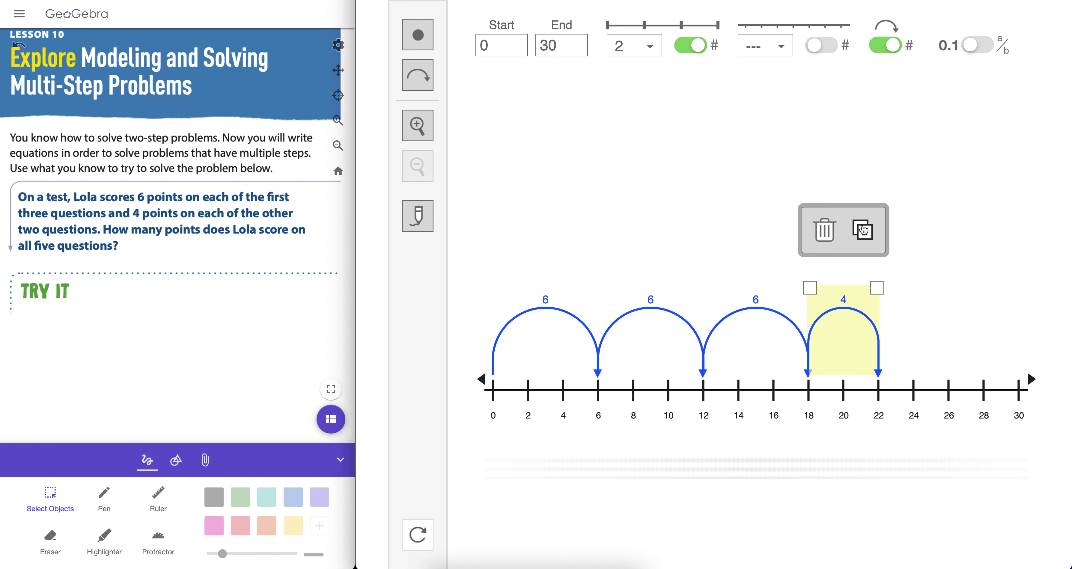
pyautogui.click(865, 232)
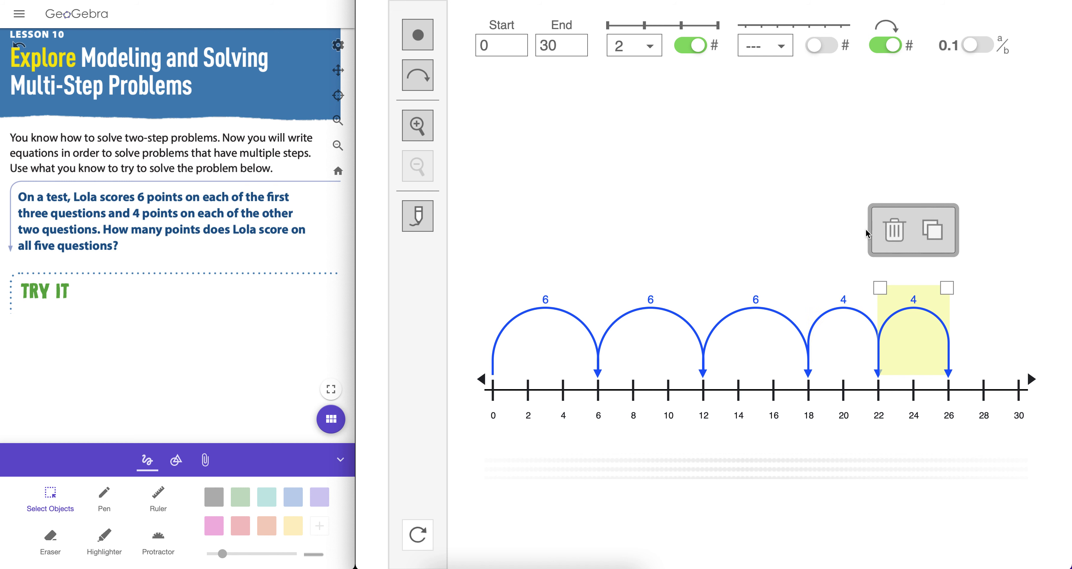
pyautogui.click(745, 297)
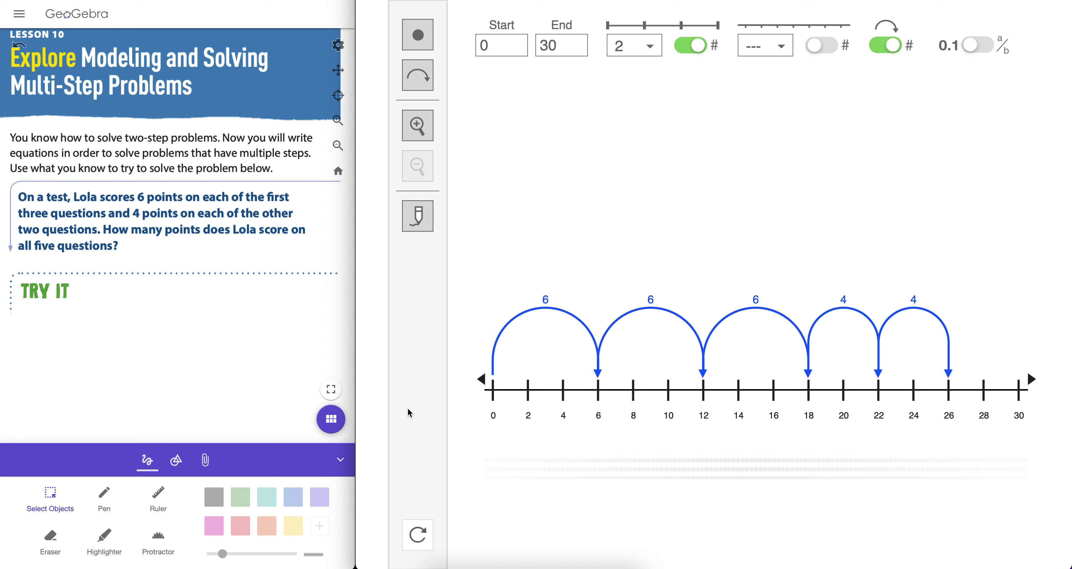
# - Go to Page 3, the Garrett babysitting problem, and clear all work to a blank 0–10 line
pyautogui.click(331, 419)
pyautogui.click(287, 355)
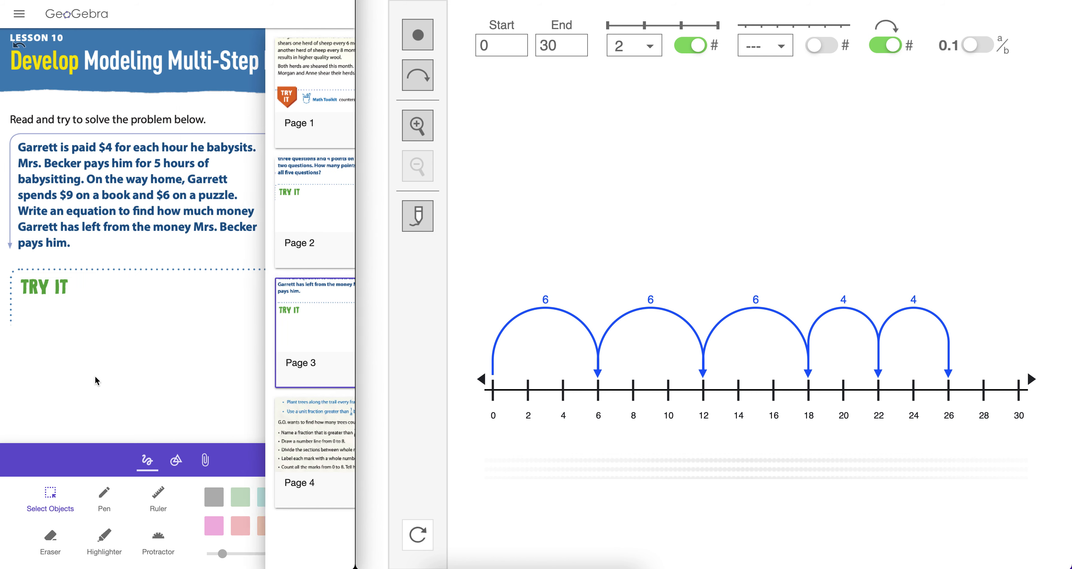
pyautogui.click(417, 534)
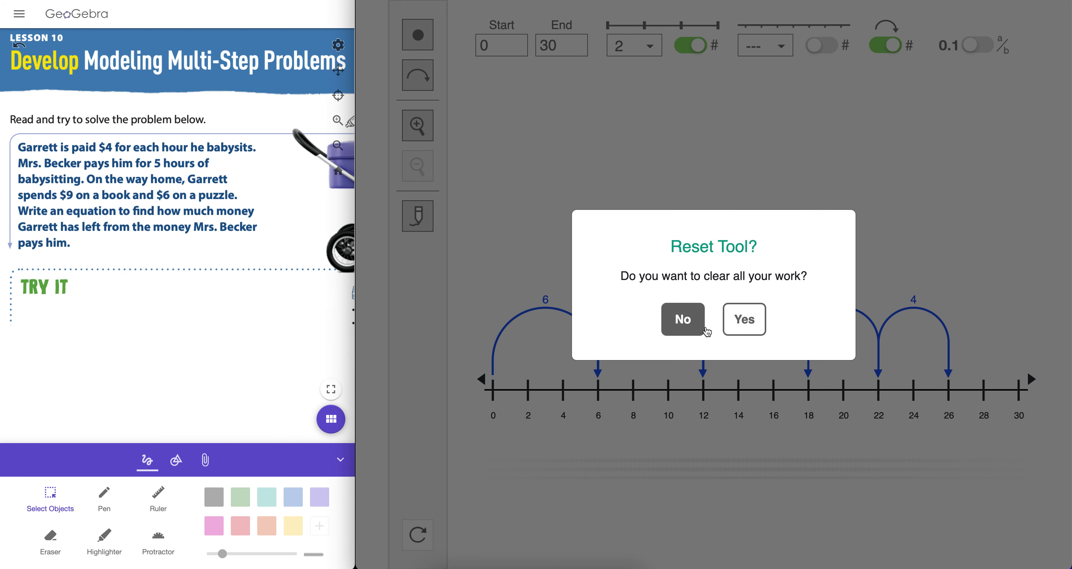
pyautogui.click(747, 318)
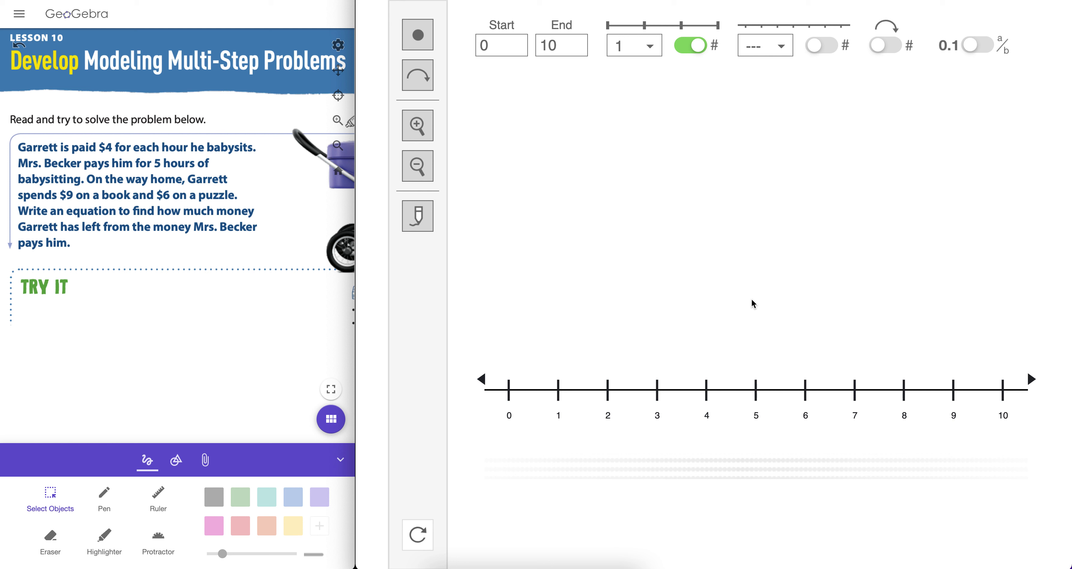
# - Add a labelled jump and resize it to span 0 to 4
pyautogui.click(423, 79)
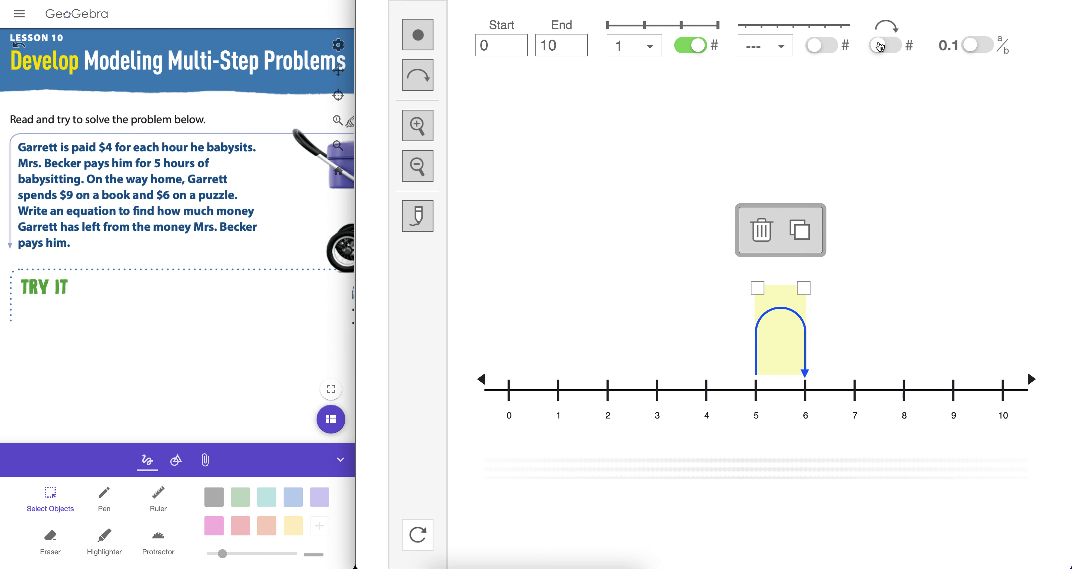
pyautogui.scroll(5, 877, 45)
pyautogui.scroll(-3, 698, 144)
pyautogui.scroll(-3, 698, 143)
pyautogui.click(885, 46)
pyautogui.click(756, 335)
pyautogui.moveTo(757, 287); pyautogui.dragTo(510, 288)
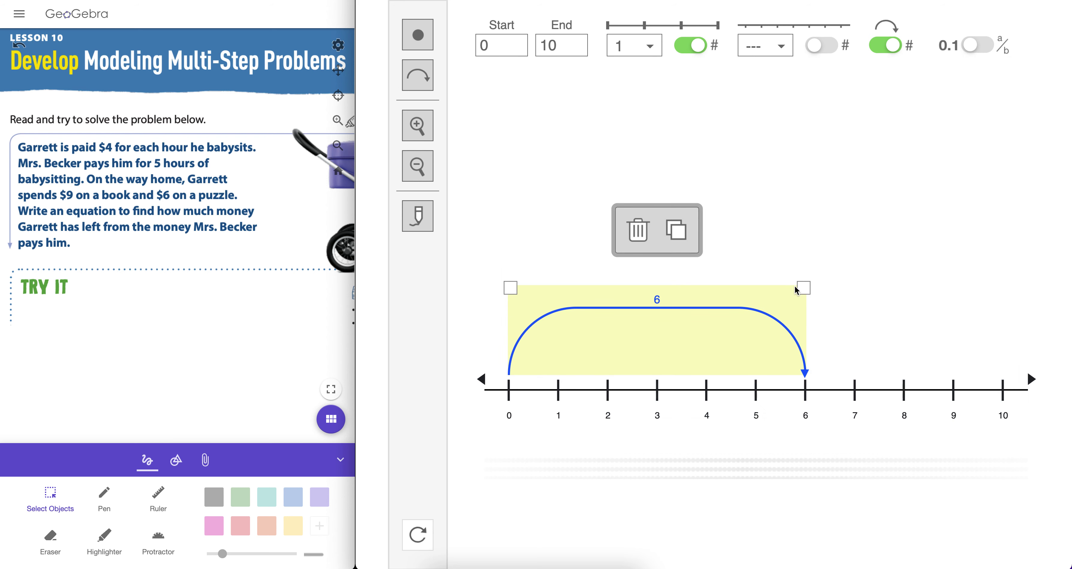
pyautogui.moveTo(799, 291); pyautogui.dragTo(705, 291)
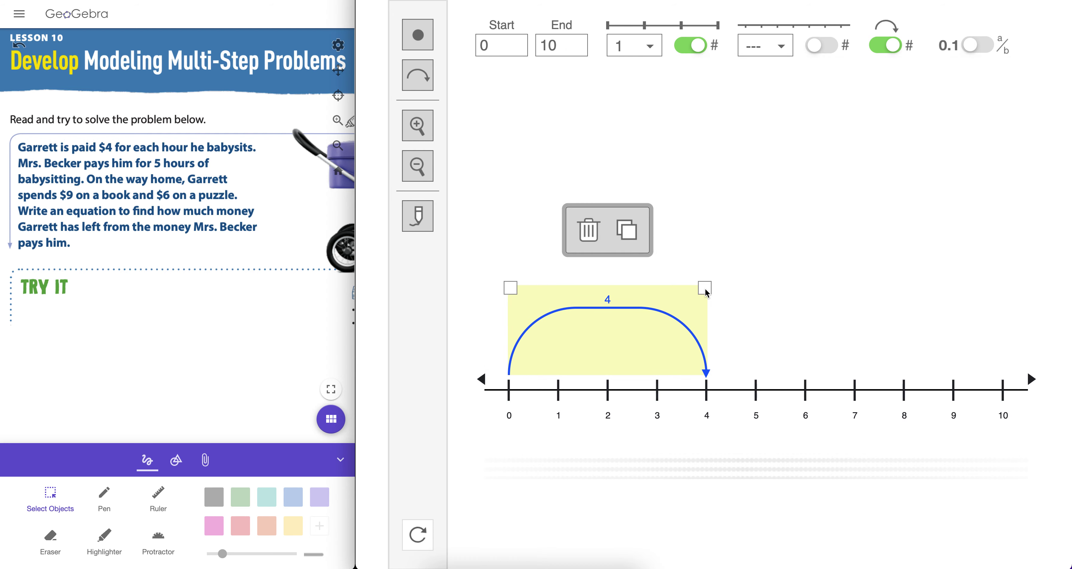
# - Set the line's end value to 30 with ticks every 2
pyautogui.click(570, 49)
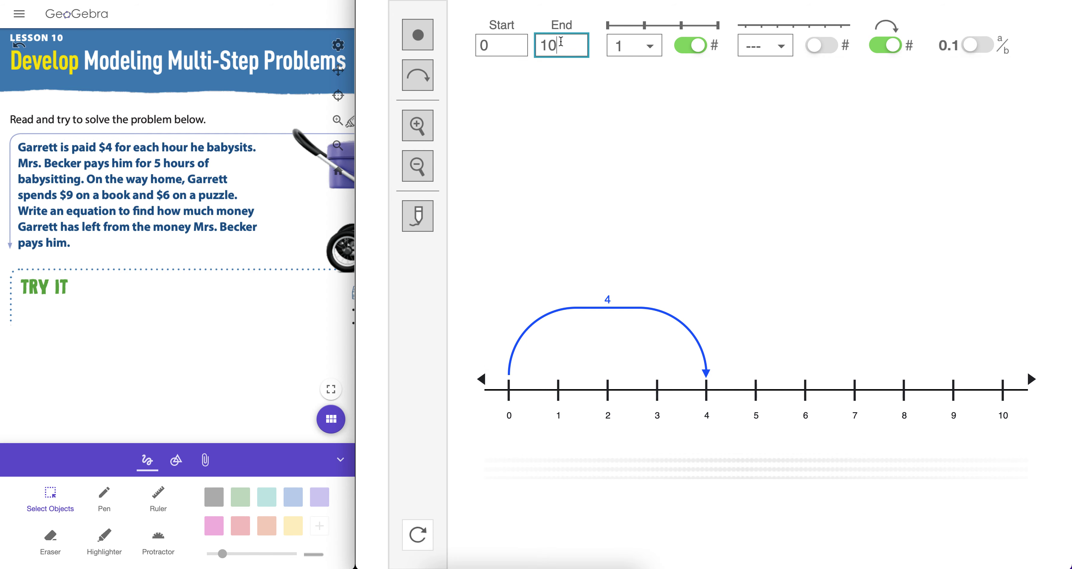
pyautogui.press('BackSpace')
pyautogui.write('30')
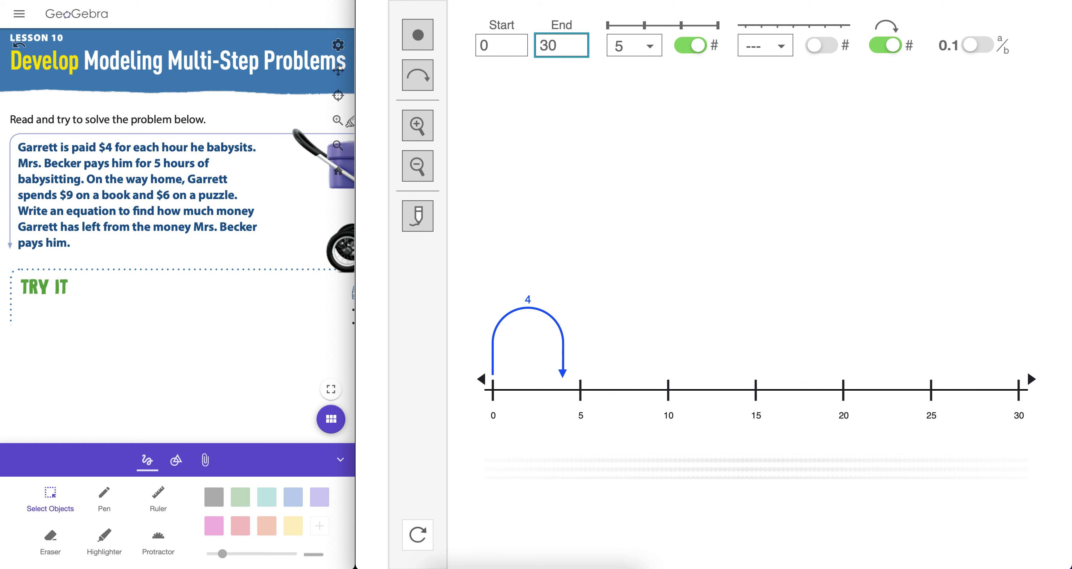
pyautogui.click(648, 44)
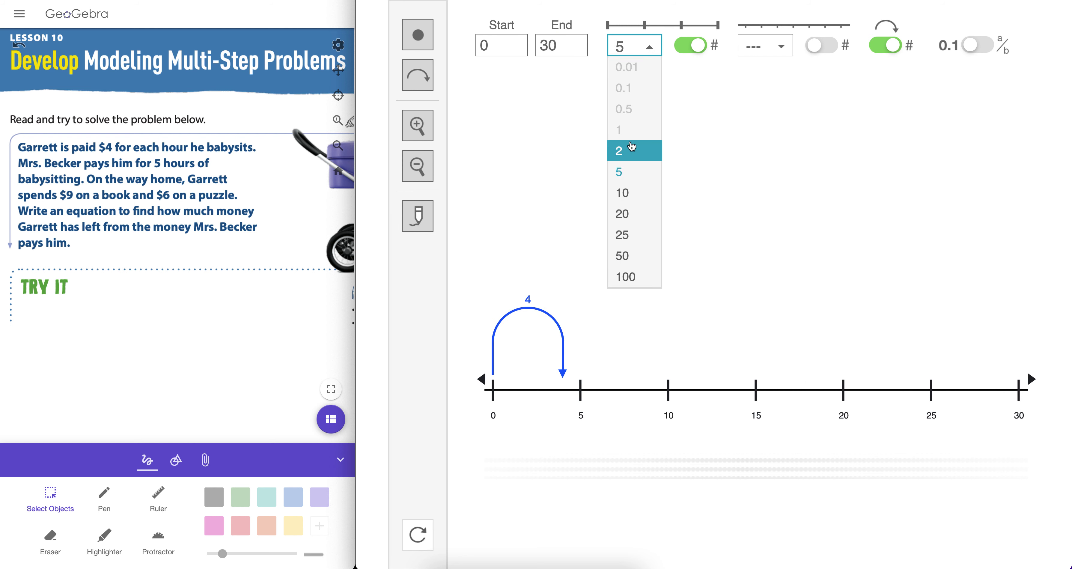
pyautogui.click(628, 153)
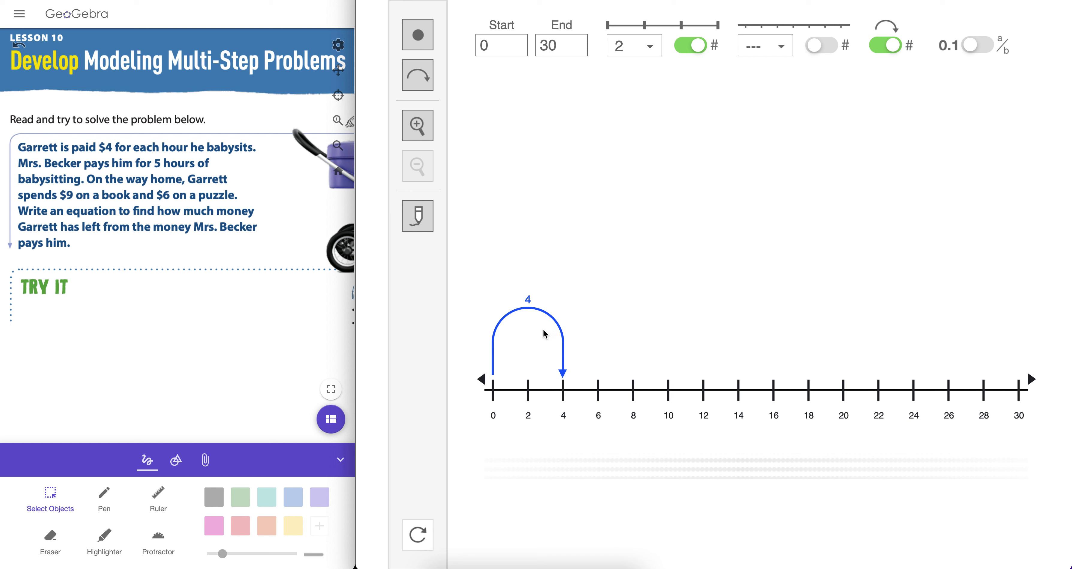
# - Duplicate the 4-jump four times so jumps chain 4, 8, 12, 16, 20
pyautogui.click(553, 320)
pyautogui.click(557, 231)
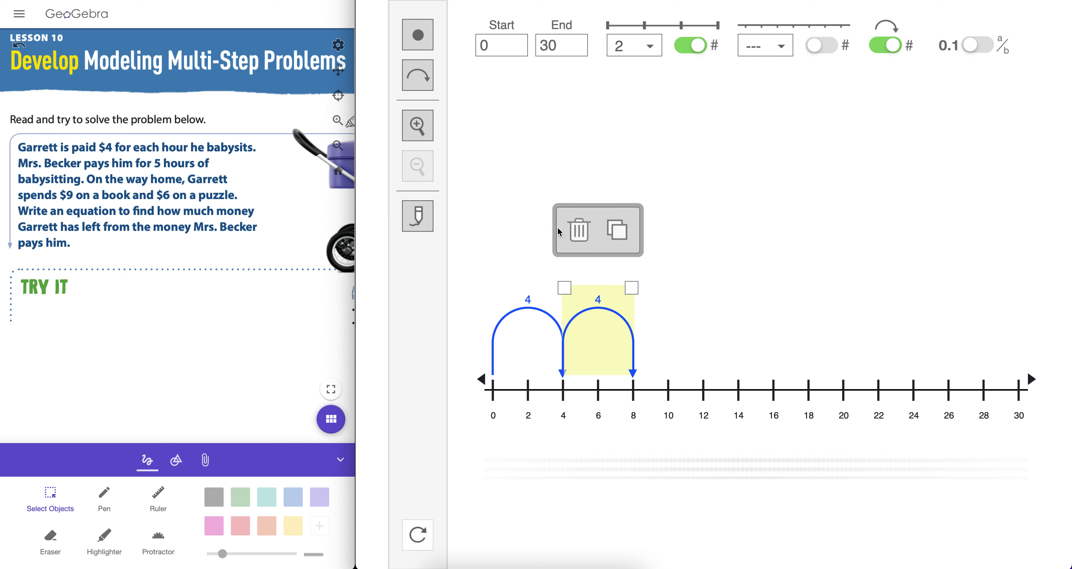
pyautogui.click(616, 230)
pyautogui.click(687, 230)
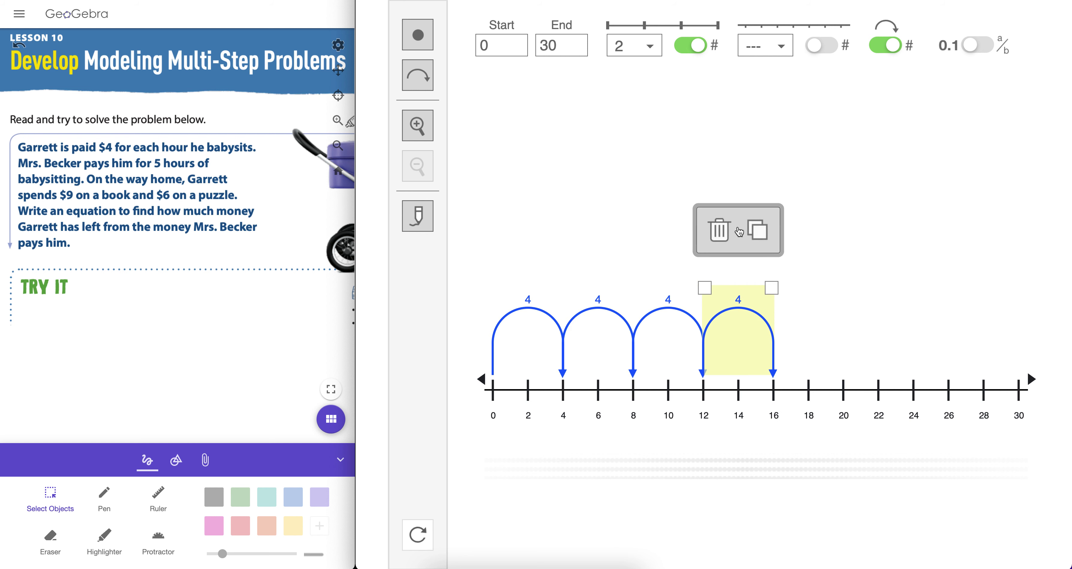
pyautogui.click(758, 236)
pyautogui.click(883, 299)
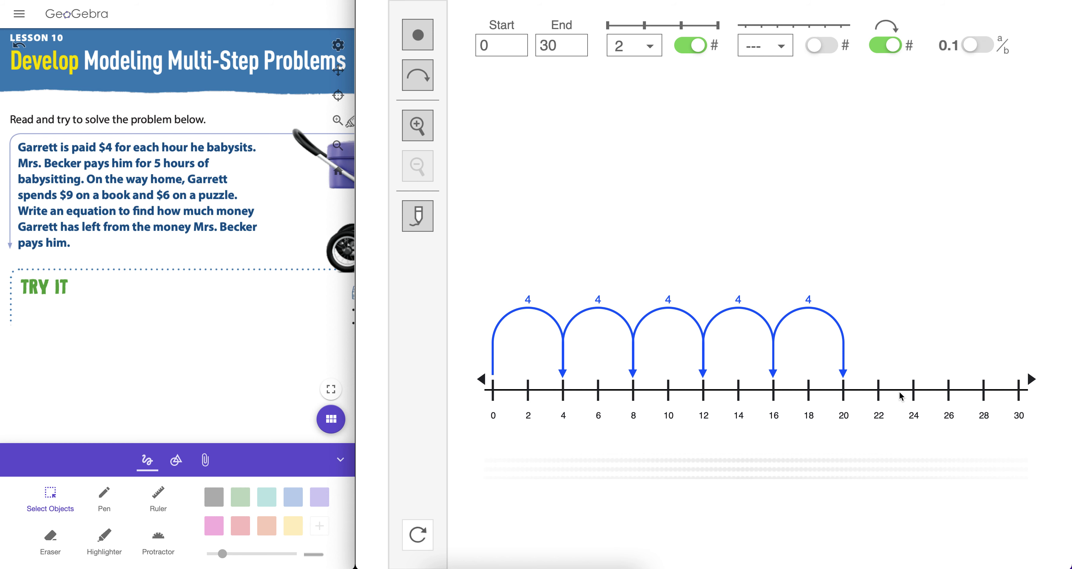
# - Draw a backward jump of 9 from 20 to 11
pyautogui.click(417, 75)
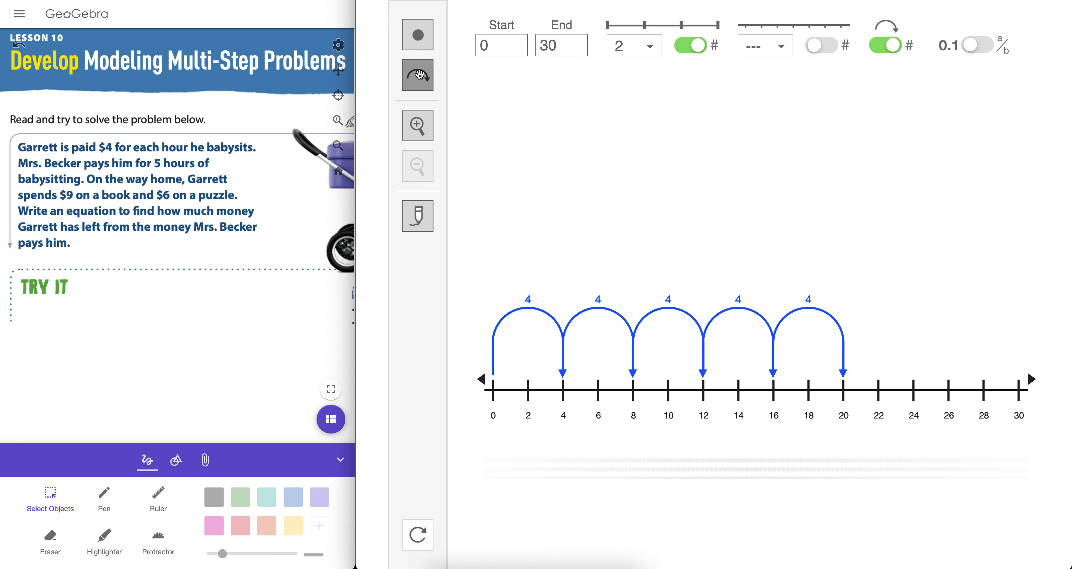
pyautogui.click(773, 341)
pyautogui.moveTo(789, 289); pyautogui.dragTo(981, 291)
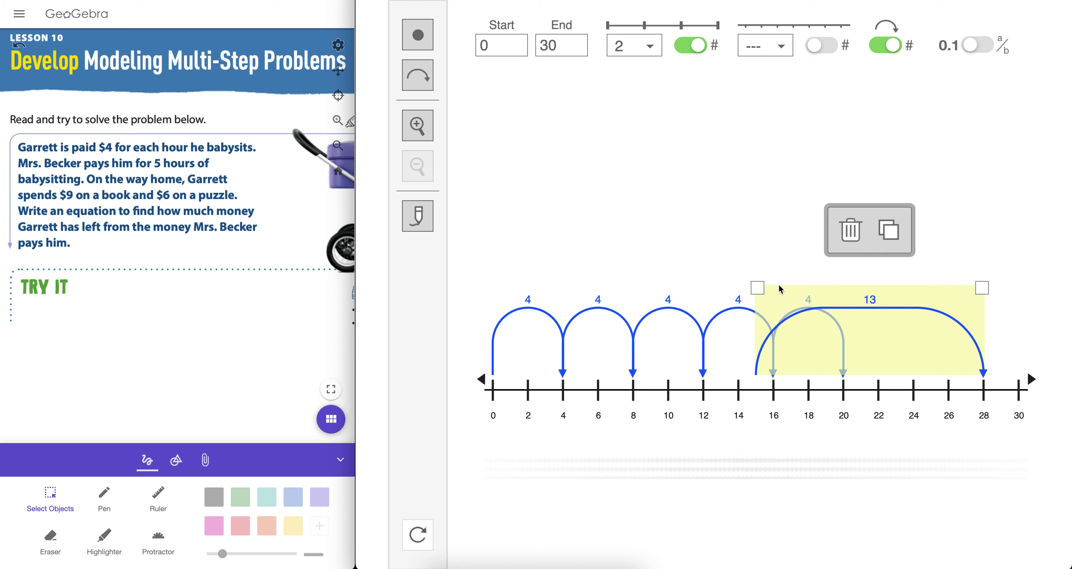
pyautogui.moveTo(757, 289); pyautogui.dragTo(846, 297)
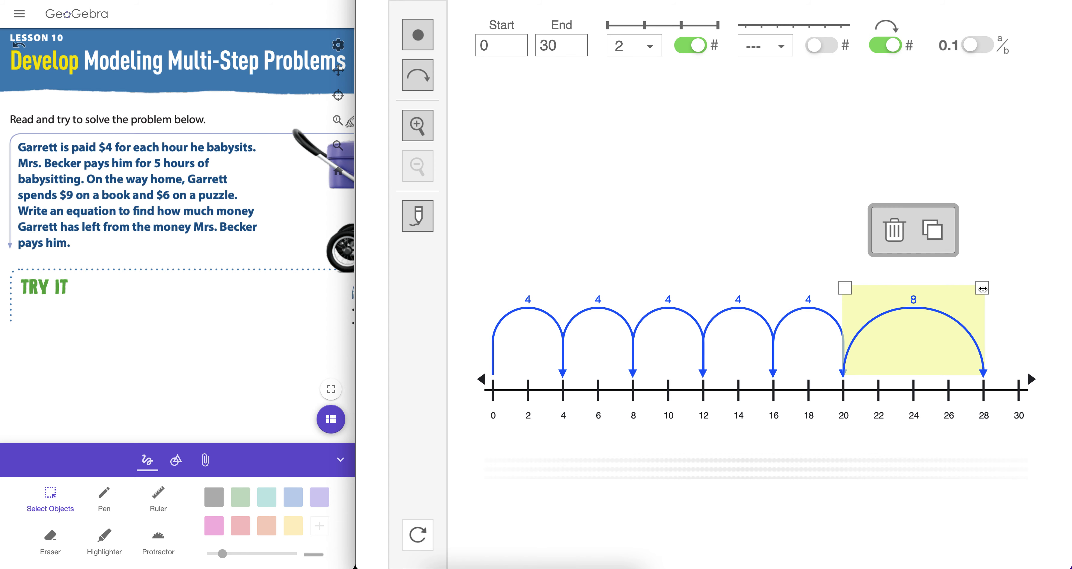
pyautogui.moveTo(982, 288); pyautogui.dragTo(687, 308)
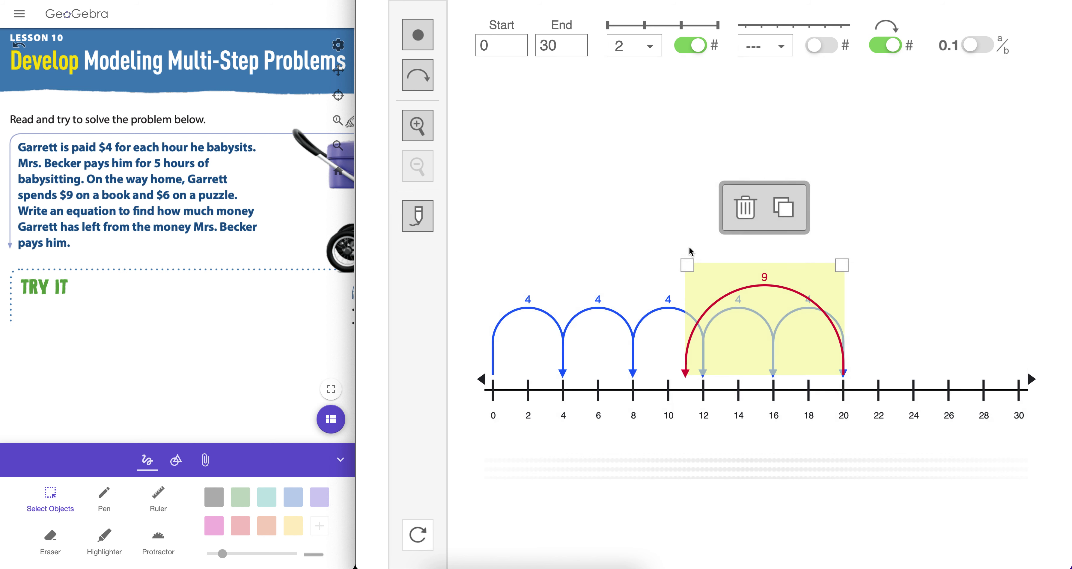
pyautogui.click(682, 221)
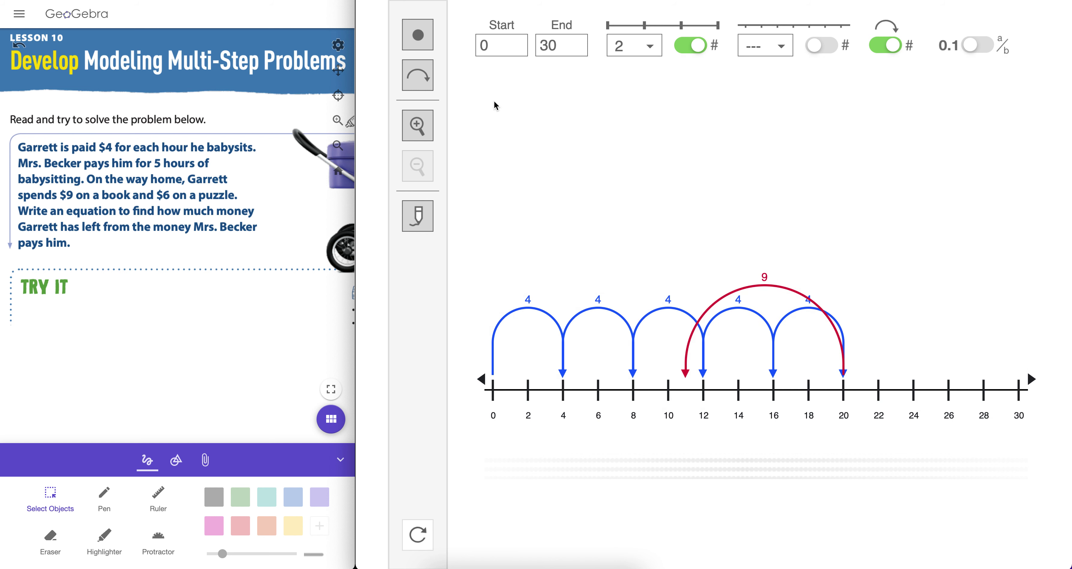
# - Draw a backward jump of 6 from 11 to 5
pyautogui.click(418, 81)
pyautogui.click(753, 387)
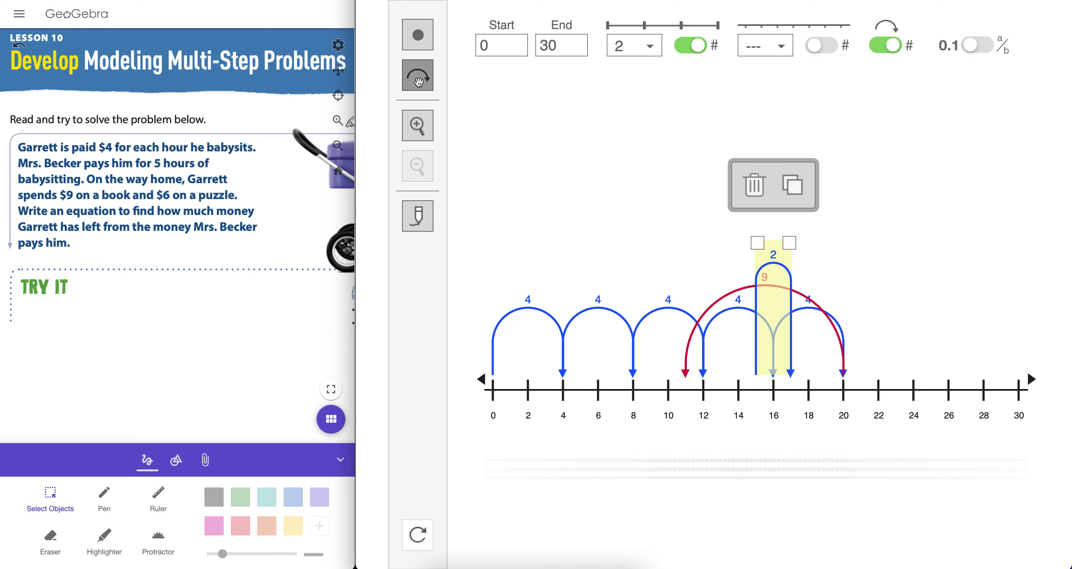
pyautogui.moveTo(736, 249); pyautogui.dragTo(686, 244)
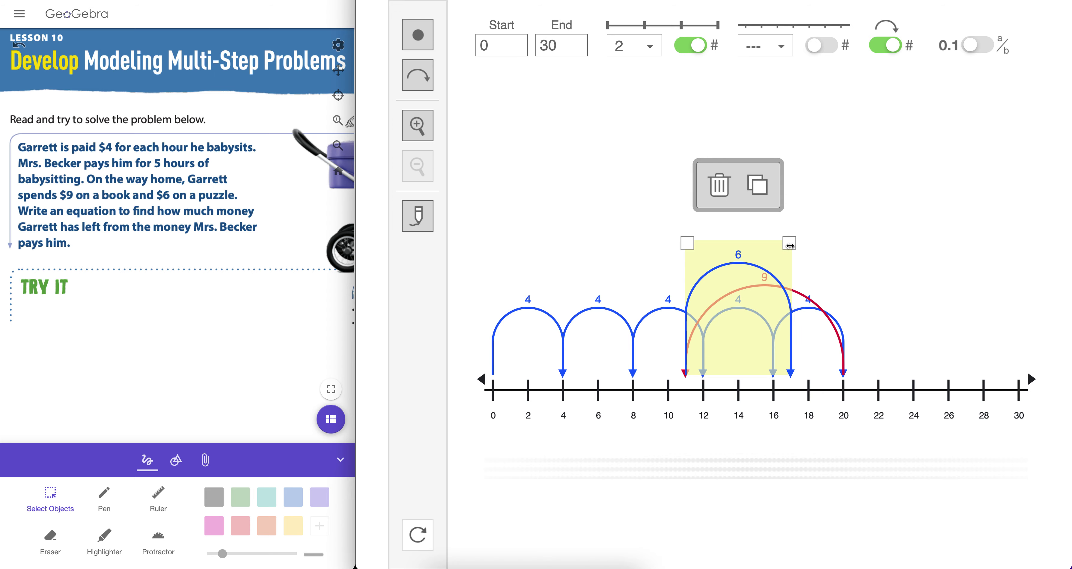
pyautogui.moveTo(789, 245); pyautogui.dragTo(591, 255)
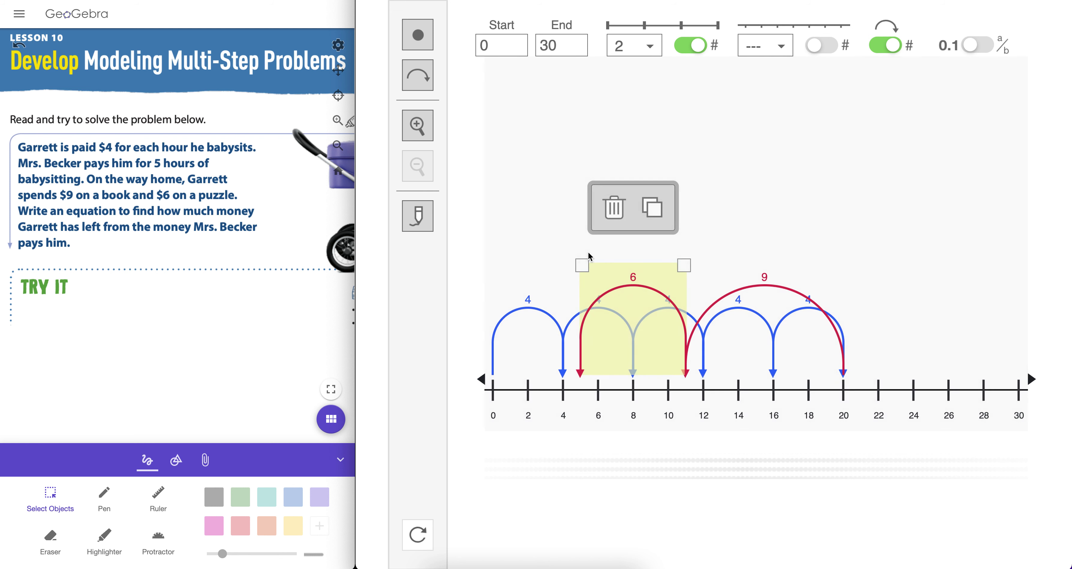
pyautogui.click(502, 238)
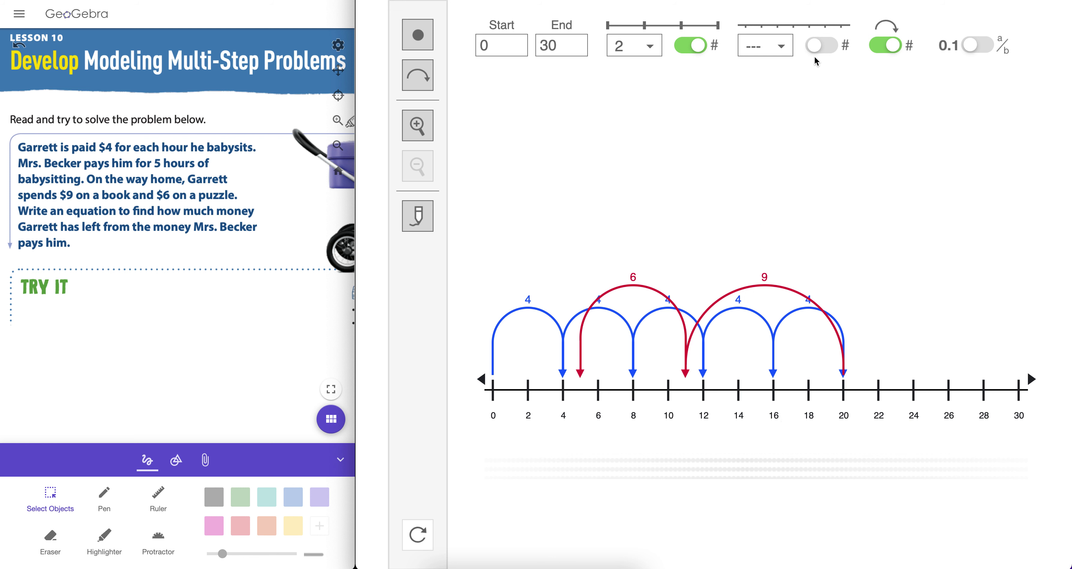
# - Turn on minor tick labels and set the line's end value to 1
pyautogui.click(820, 46)
pyautogui.click(786, 52)
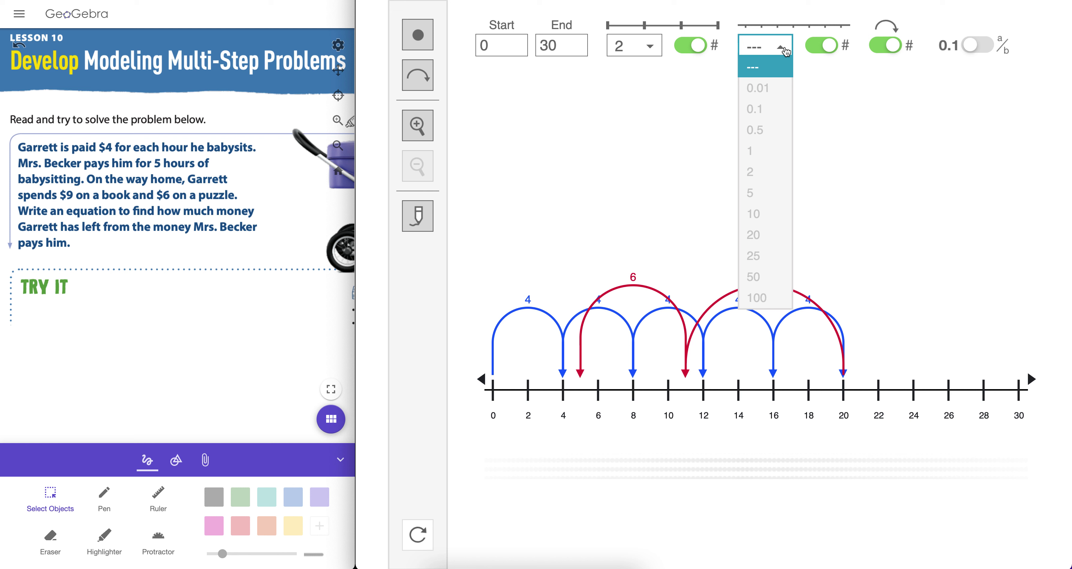
pyautogui.click(576, 47)
pyautogui.press('BackSpace')
pyautogui.press('BackSpace')
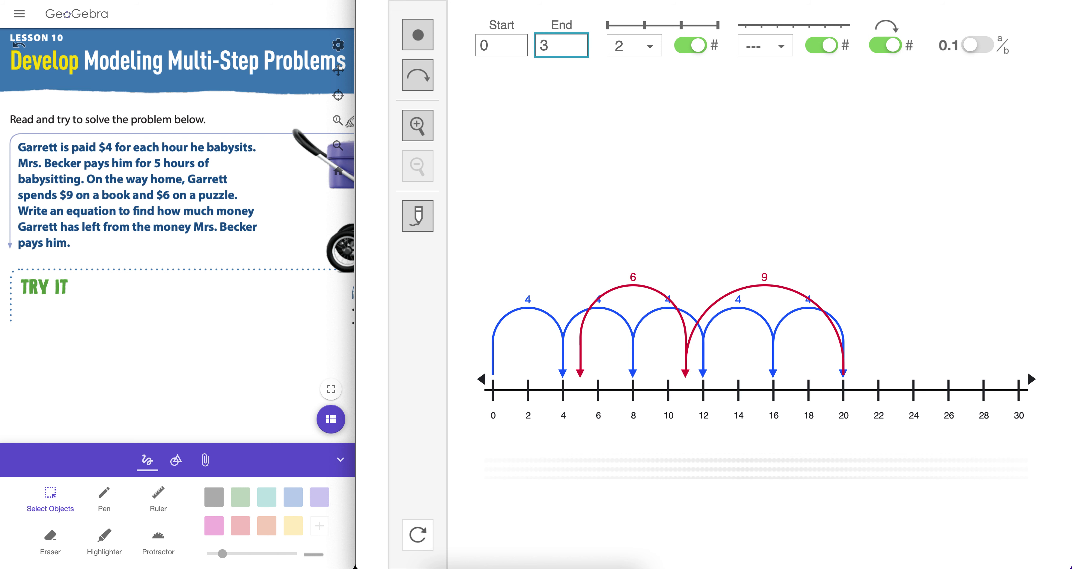
pyautogui.write('3')
pyautogui.click(787, 54)
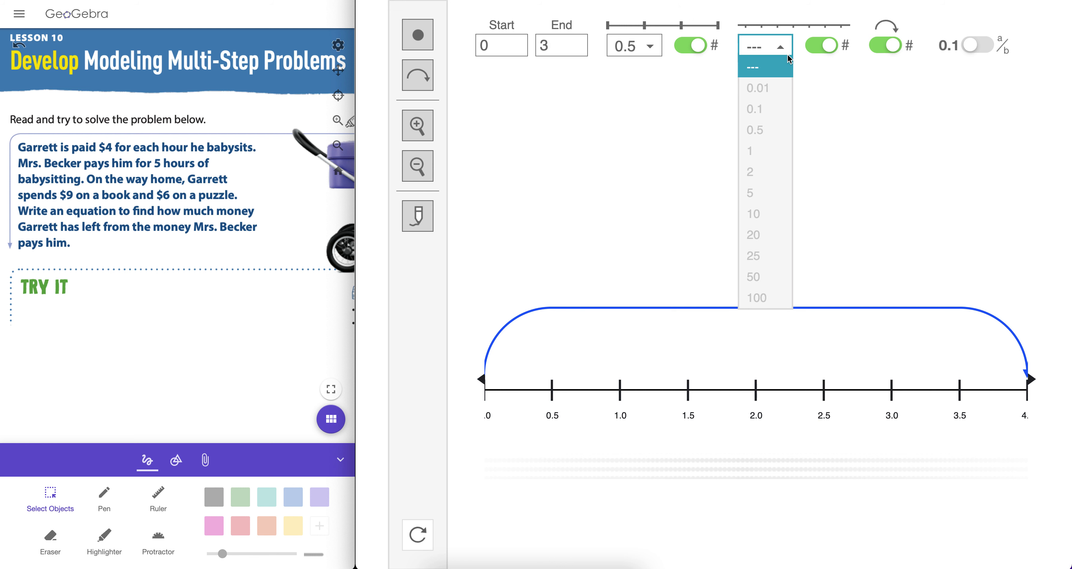
pyautogui.click(766, 53)
pyautogui.click(579, 48)
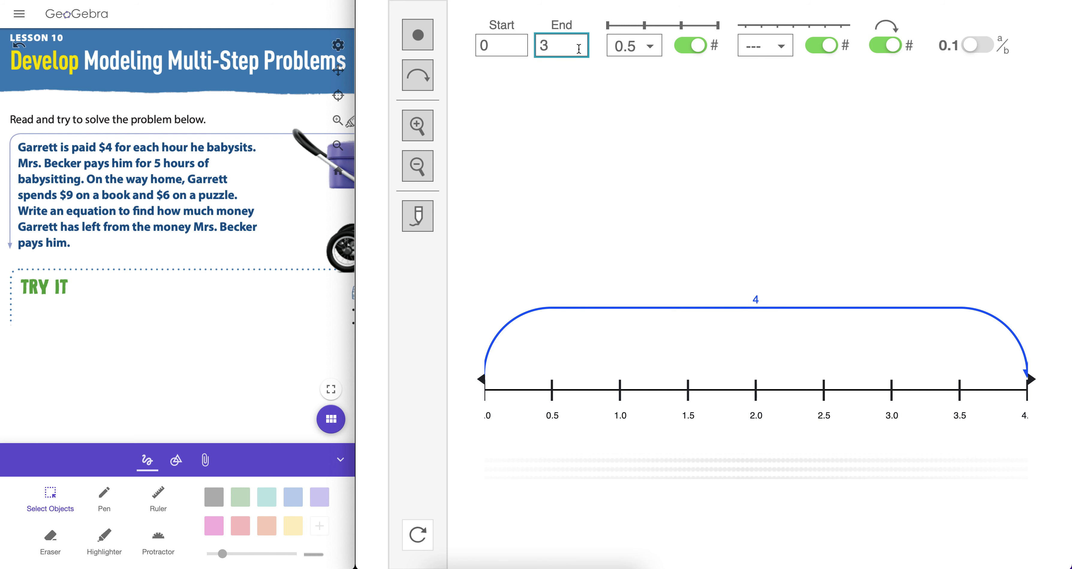
pyautogui.press('BackSpace')
pyautogui.write('1')
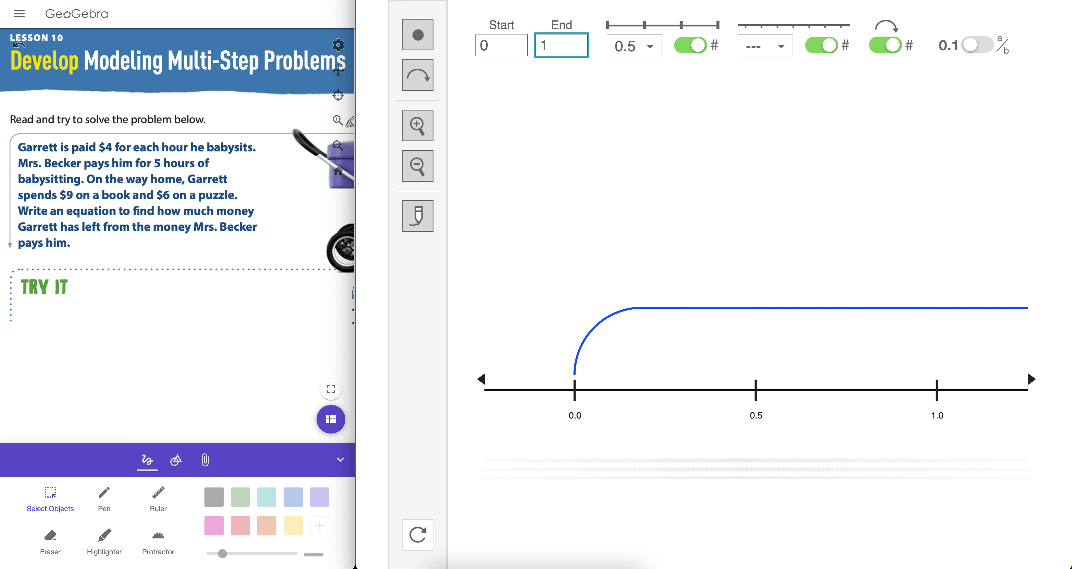
# - Choose 0.1 minor spacing, show tick labels as fractions, and start a tool reset
pyautogui.click(762, 46)
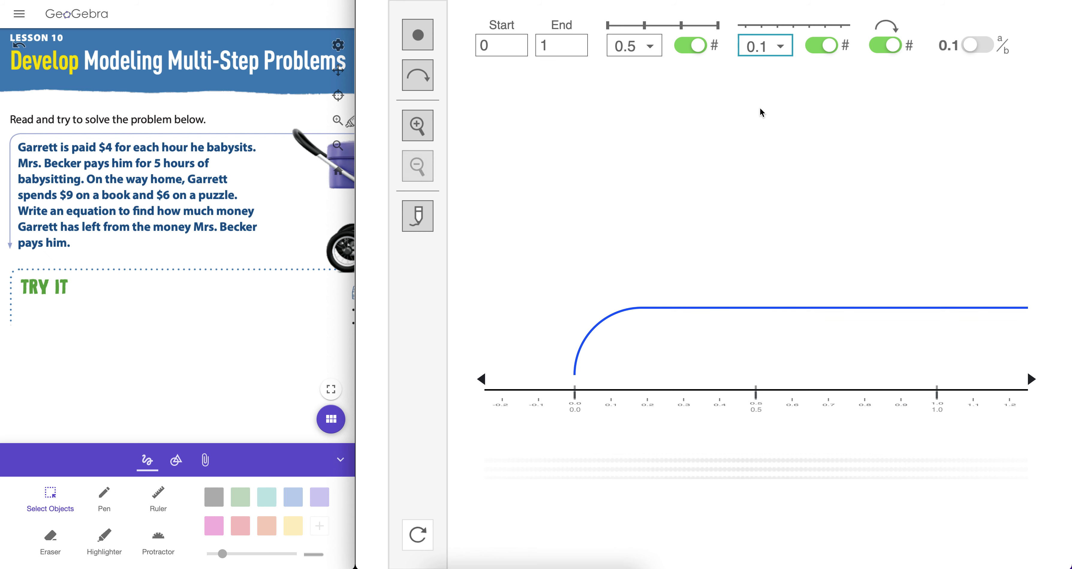
pyautogui.click(822, 51)
pyautogui.click(823, 50)
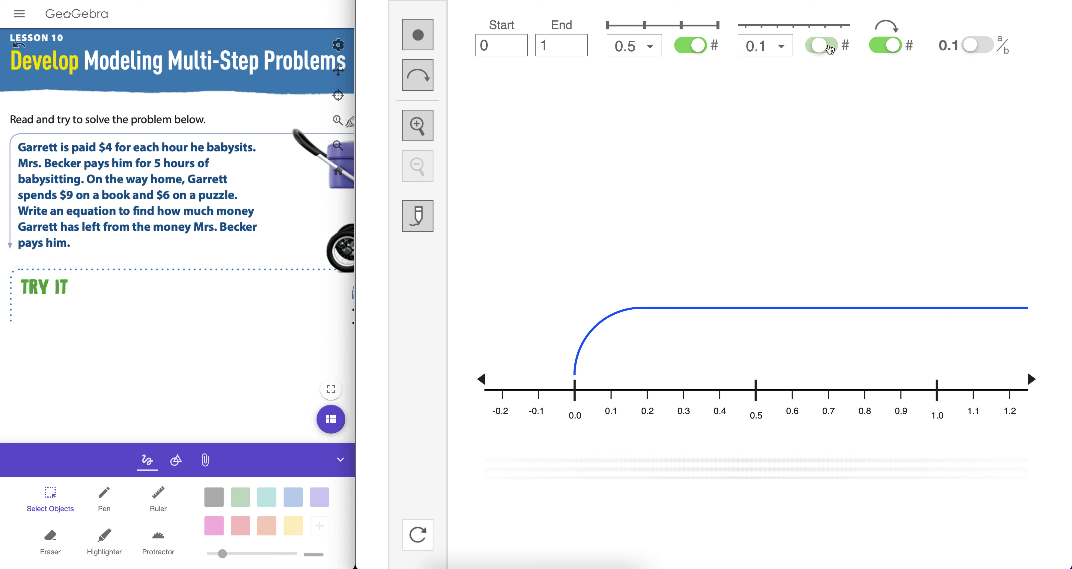
pyautogui.click(695, 51)
pyautogui.click(695, 50)
pyautogui.click(969, 49)
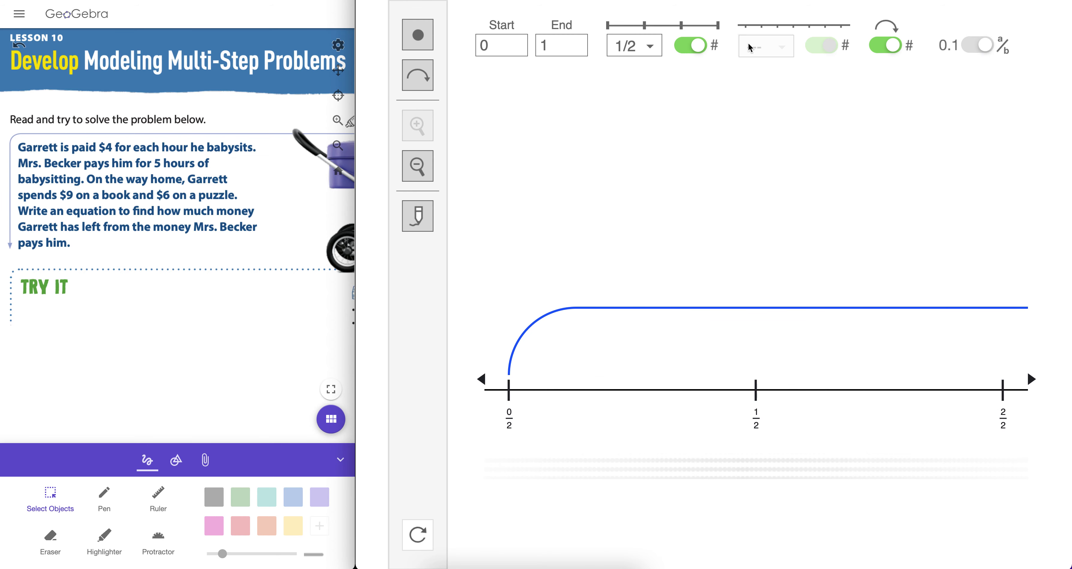
pyautogui.click(417, 537)
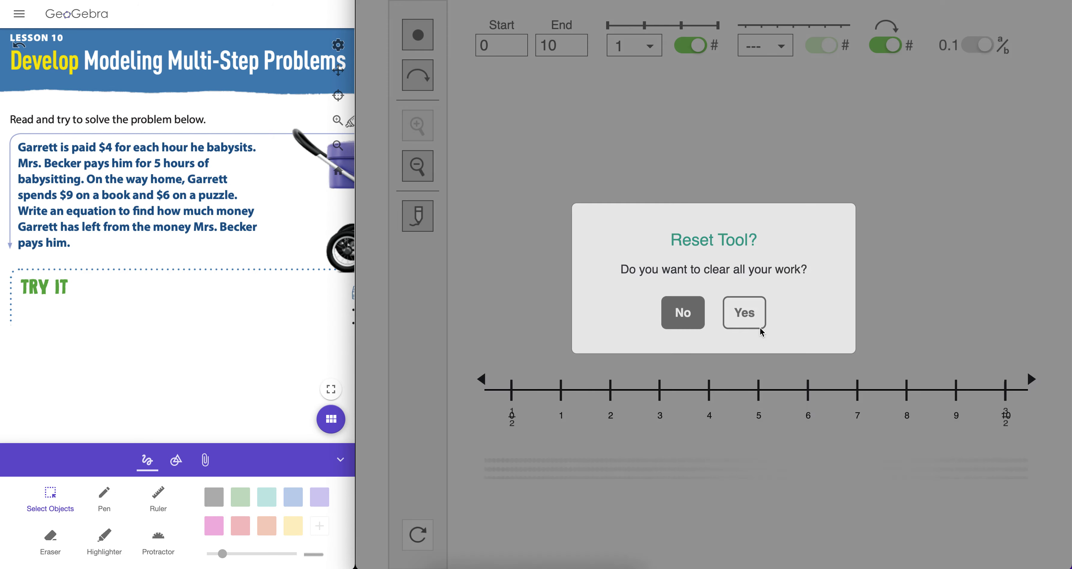
# - Confirm clearing all work and go to Page 4, the 8-Mile Trail problem
pyautogui.click(761, 330)
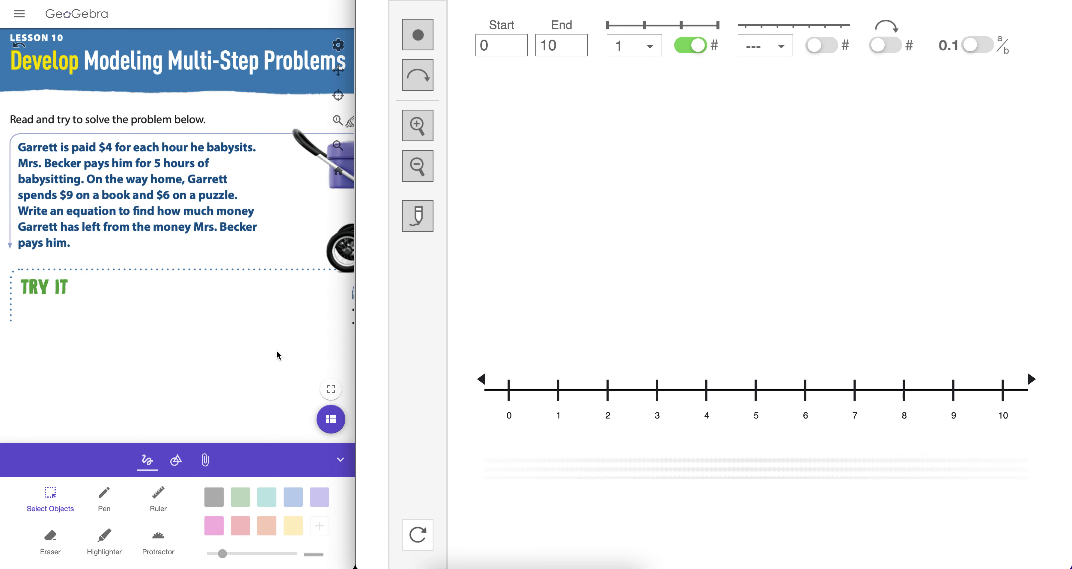
pyautogui.click(331, 418)
pyautogui.click(281, 450)
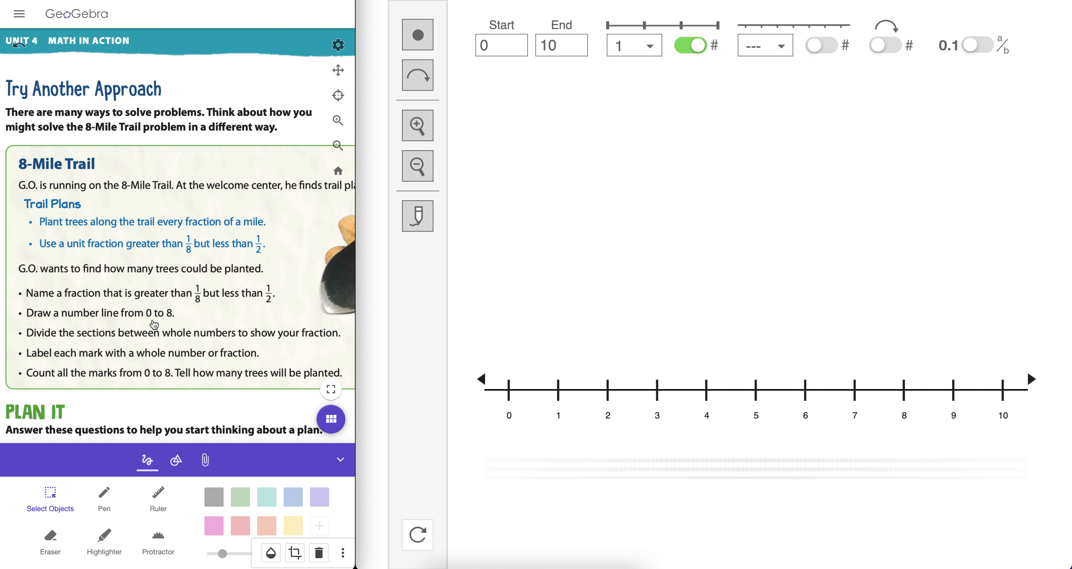
pyautogui.moveTo(168, 243)
pyautogui.mouseDown()
pyautogui.moveTo(143, 237)
pyautogui.moveTo(155, 225)
pyautogui.moveTo(167, 238)
pyautogui.mouseUp()
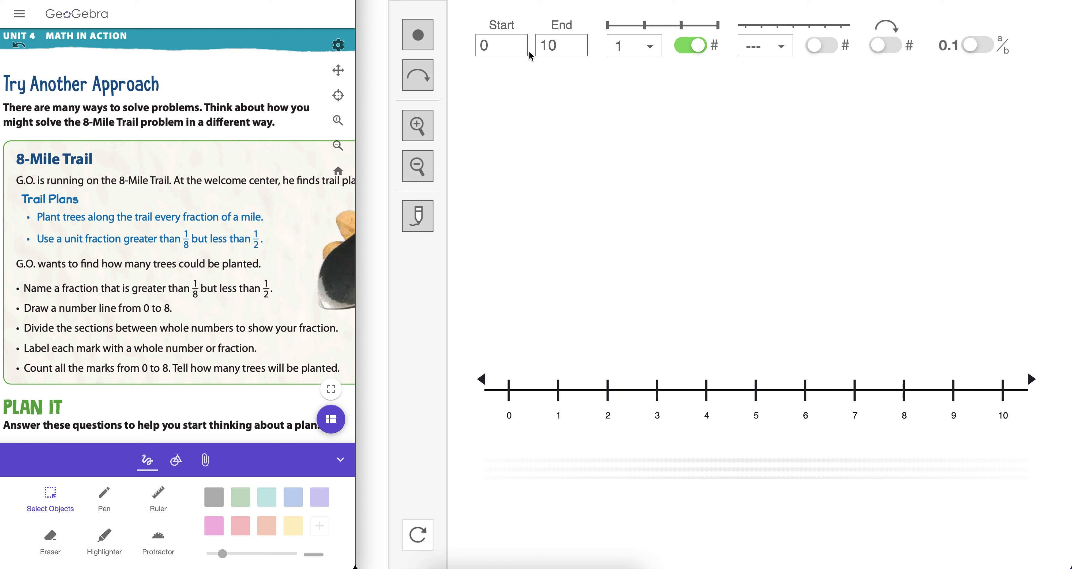
# - Set the line's end to 8, keep spacing 1, turn on fraction labels, and open the spacing list
pyautogui.click(568, 41)
pyautogui.press('BackSpace')
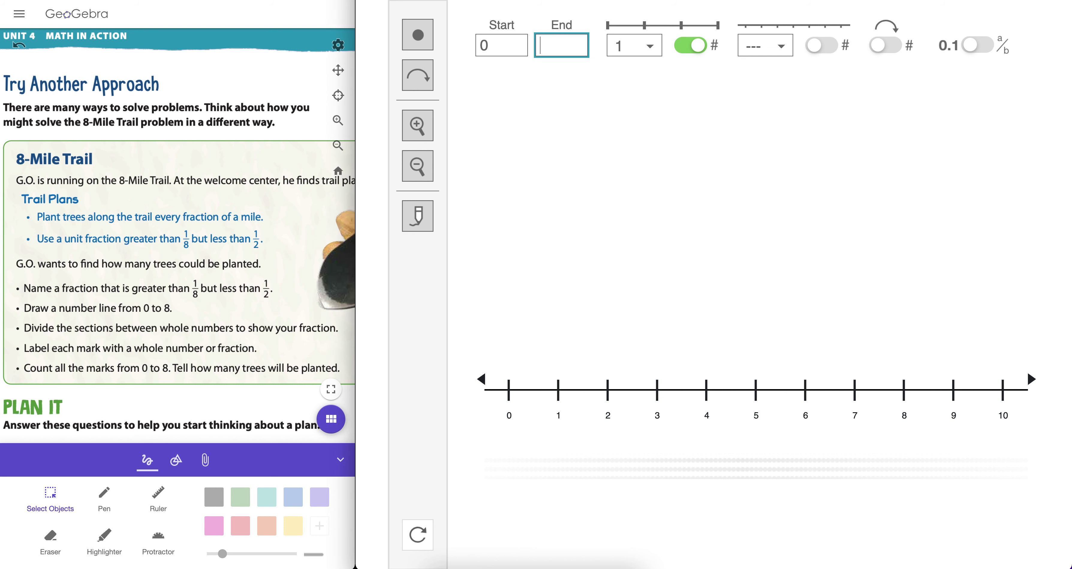
pyautogui.write('8')
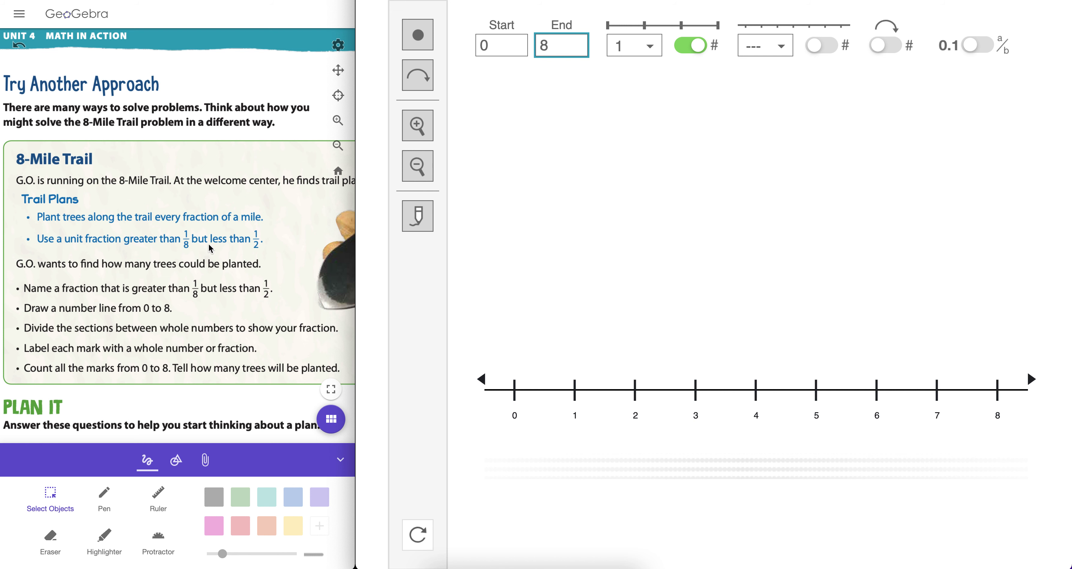
pyautogui.click(649, 49)
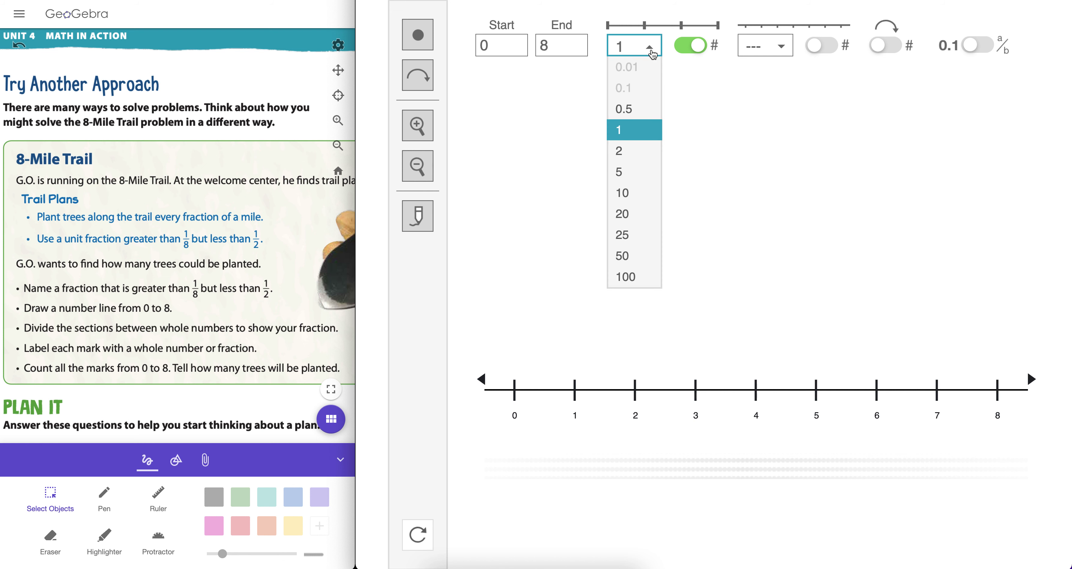
pyautogui.click(812, 87)
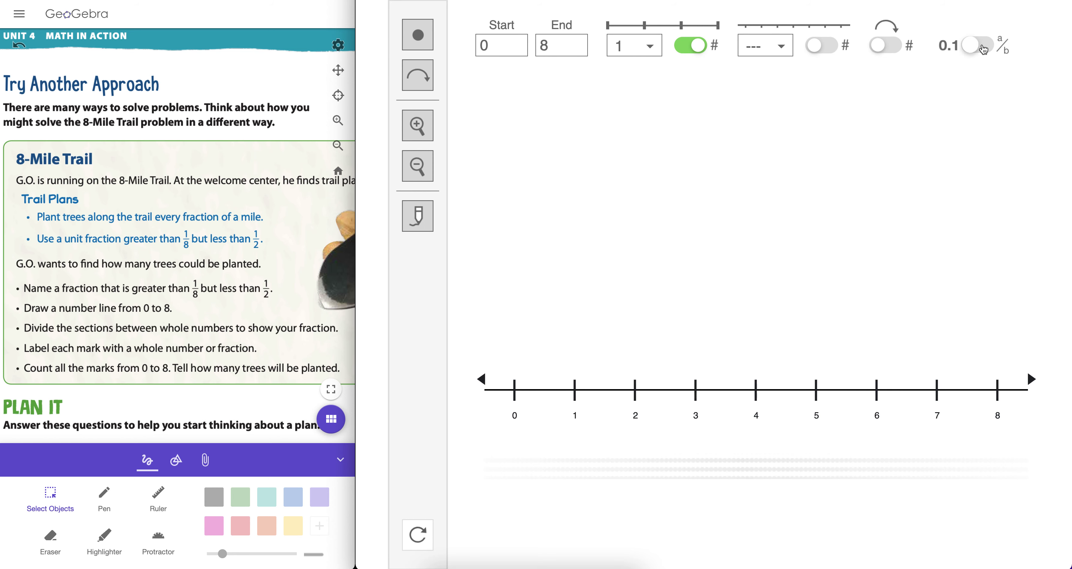
pyautogui.click(983, 50)
pyautogui.click(649, 50)
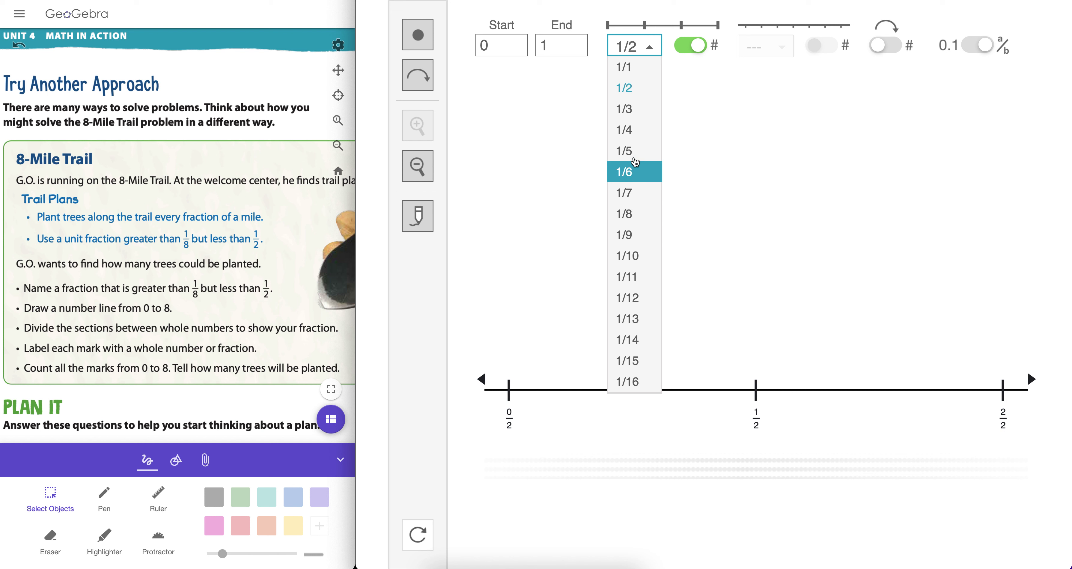
# - Mark the line in 1/4 steps and set its end value to 4
pyautogui.click(632, 138)
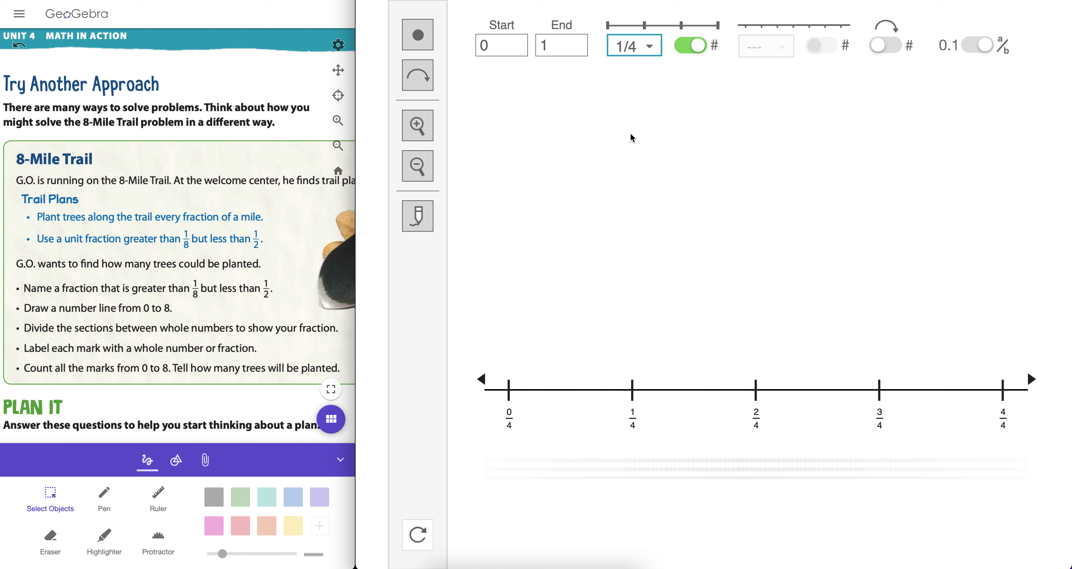
pyautogui.click(563, 49)
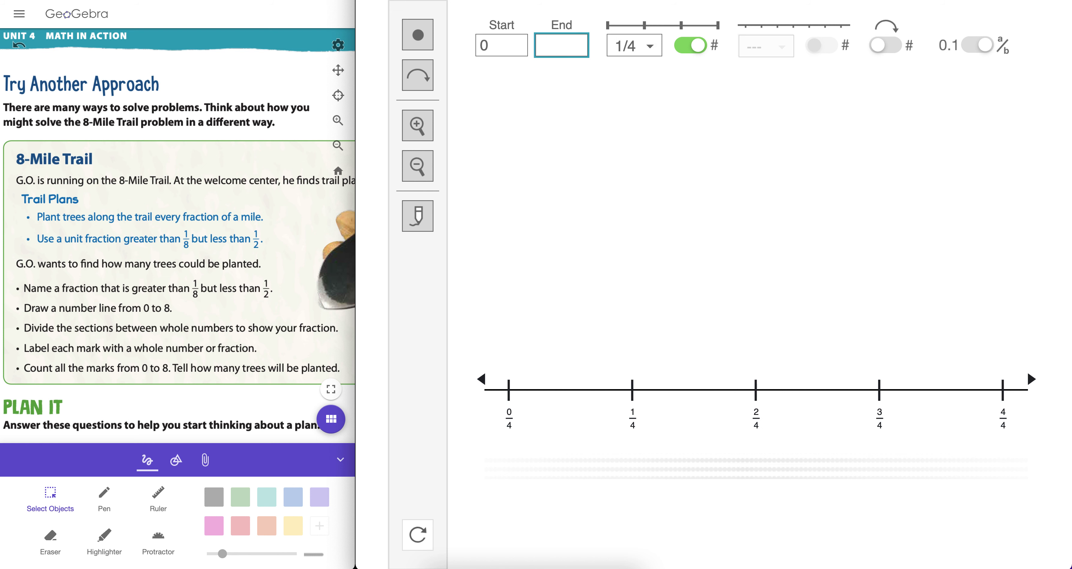
pyautogui.write('8')
pyautogui.press('Return')
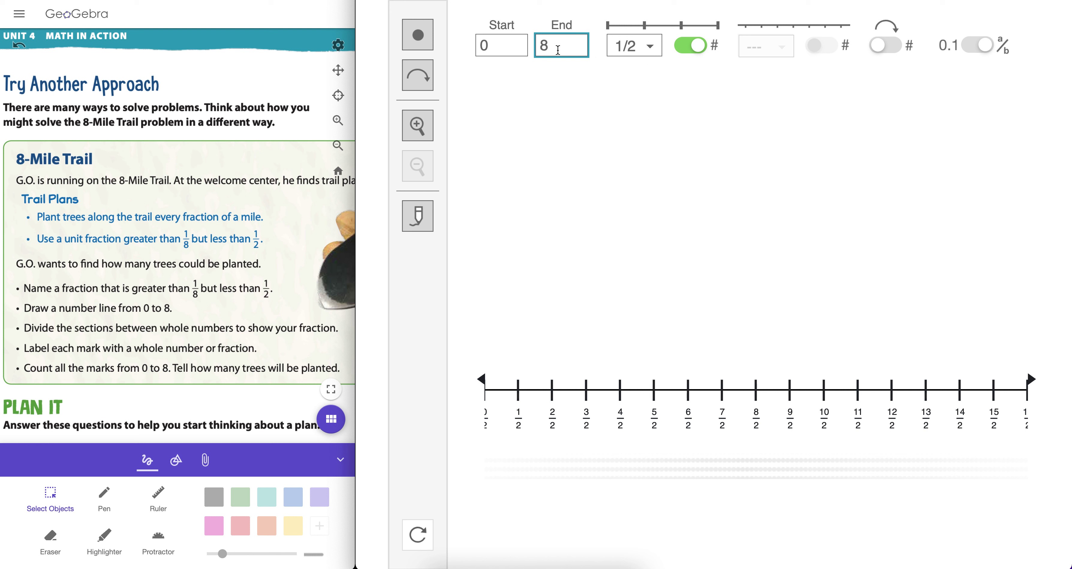
pyautogui.write('4')
pyautogui.press('Return')
pyautogui.click(650, 47)
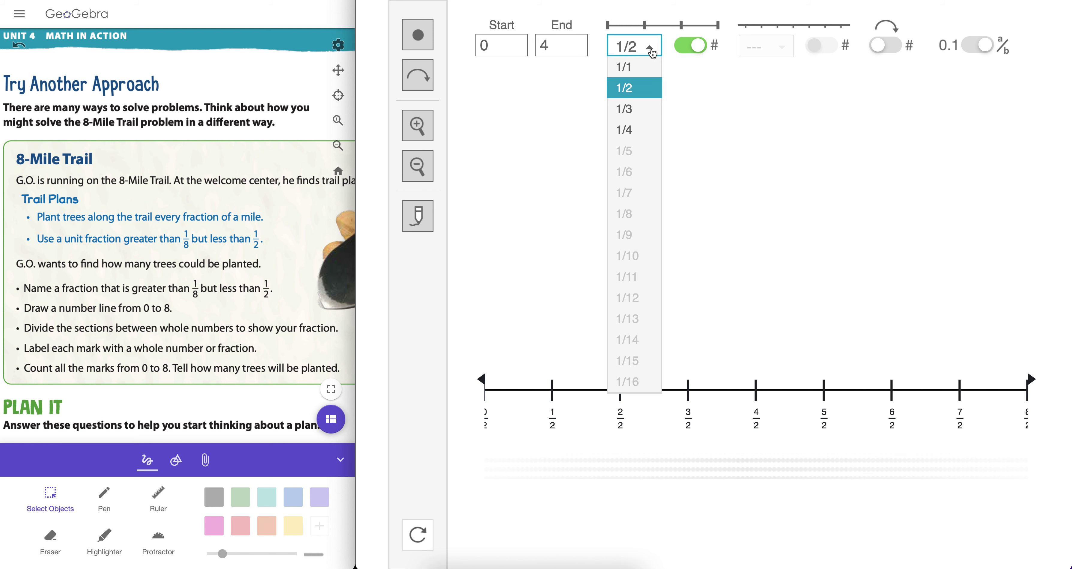
pyautogui.click(628, 130)
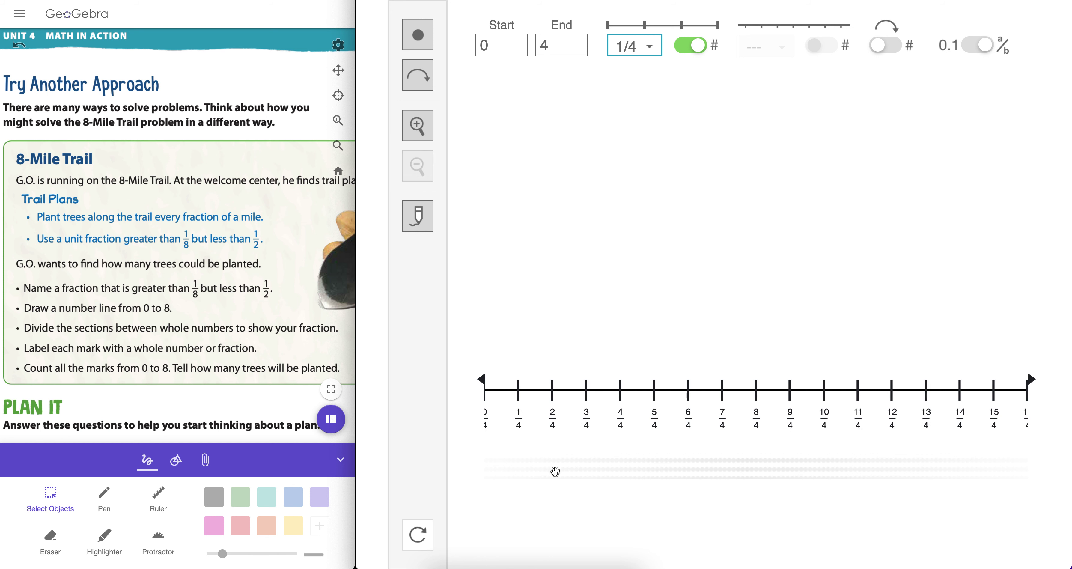
pyautogui.moveTo(555, 472); pyautogui.dragTo(510, 459)
# - Turn on jump labels and draw a first 1/4 jump starting at 0
pyautogui.click(881, 50)
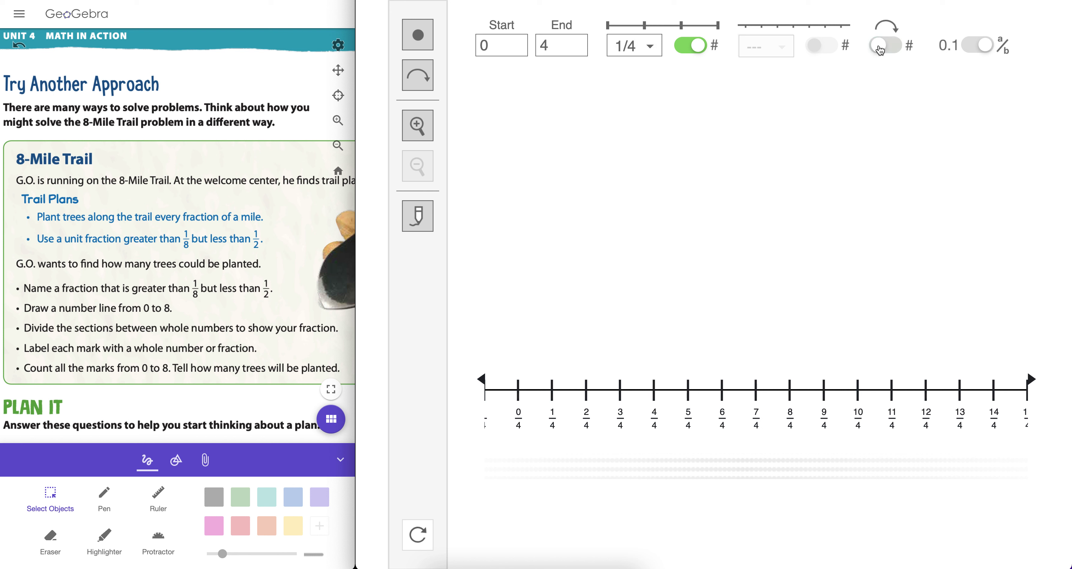
pyautogui.click(421, 78)
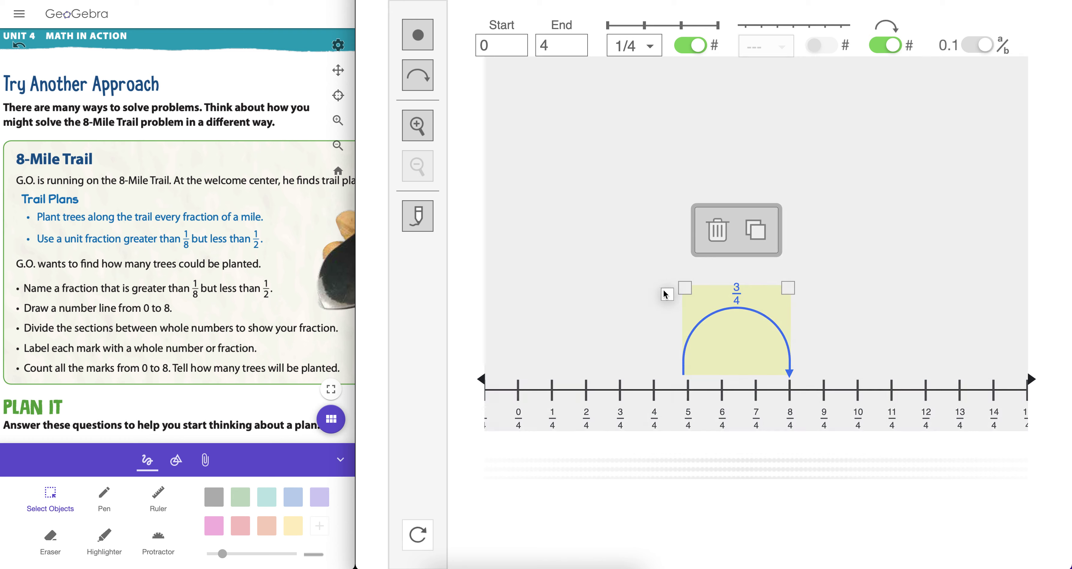
pyautogui.moveTo(665, 294); pyautogui.dragTo(521, 287)
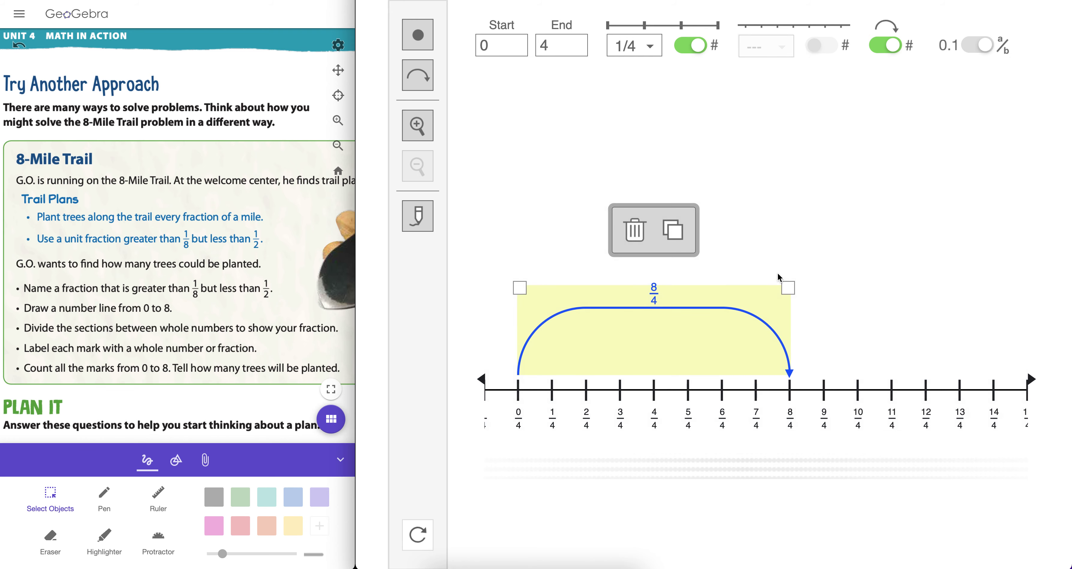
pyautogui.moveTo(786, 290); pyautogui.dragTo(557, 296)
# - Chain twelve more 1/4 jumps end to end, reaching 13/4
pyautogui.click(562, 240)
pyautogui.click(595, 240)
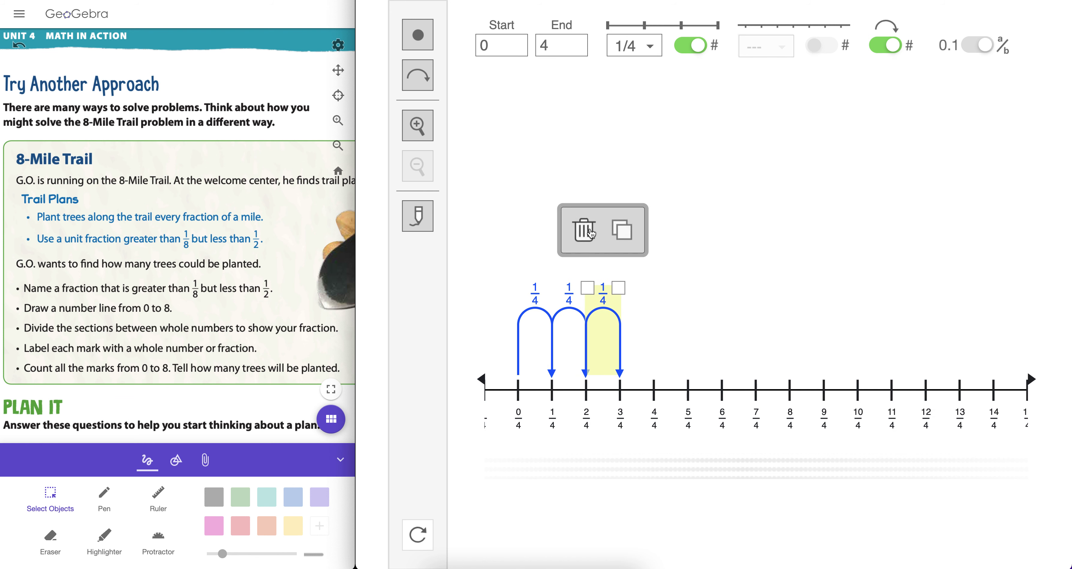
pyautogui.click(629, 239)
pyautogui.click(661, 235)
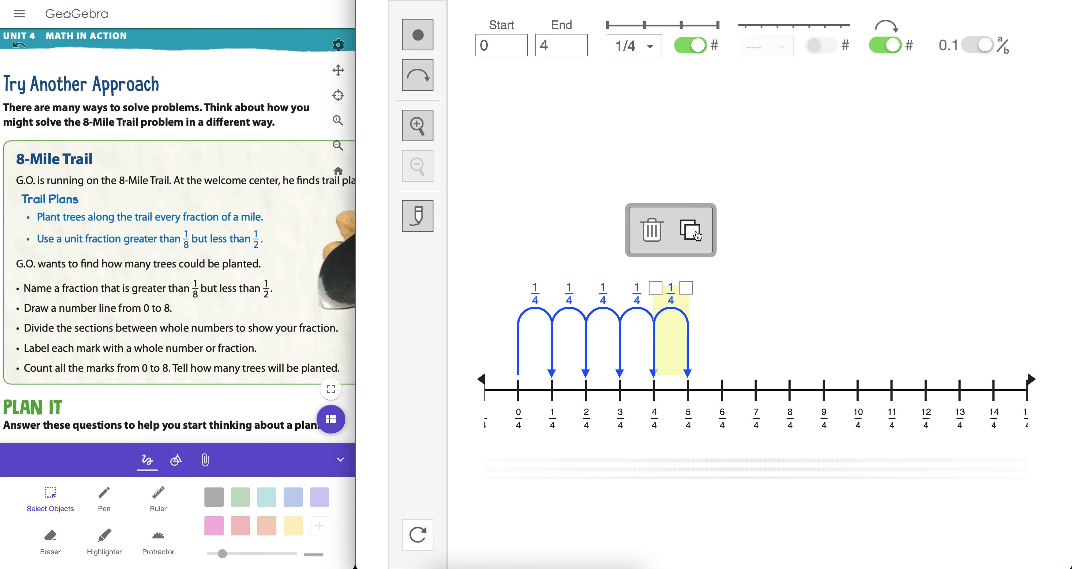
pyautogui.click(693, 232)
pyautogui.click(725, 231)
pyautogui.click(757, 231)
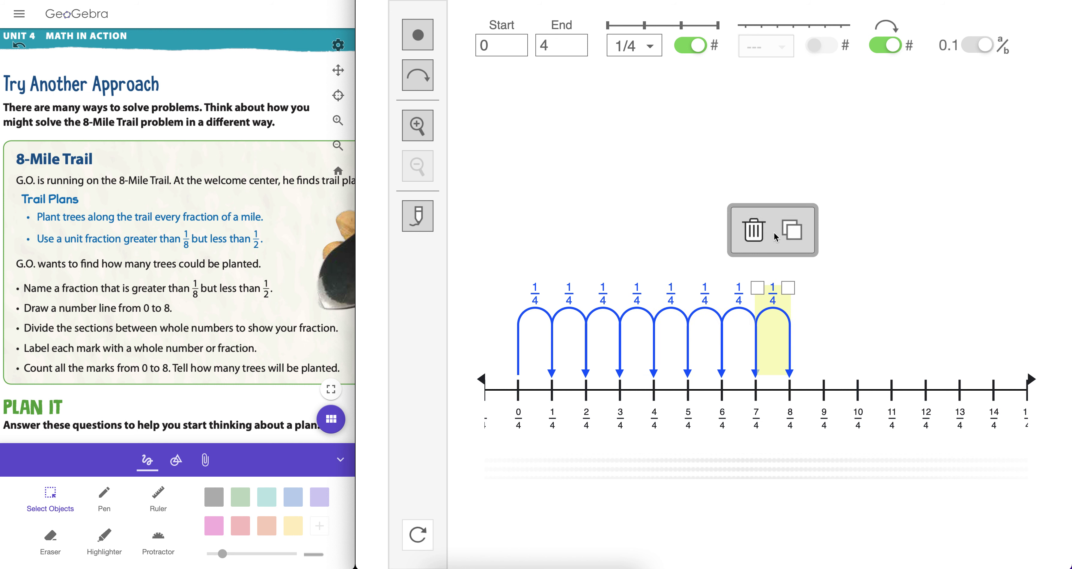
pyautogui.click(791, 233)
pyautogui.click(824, 235)
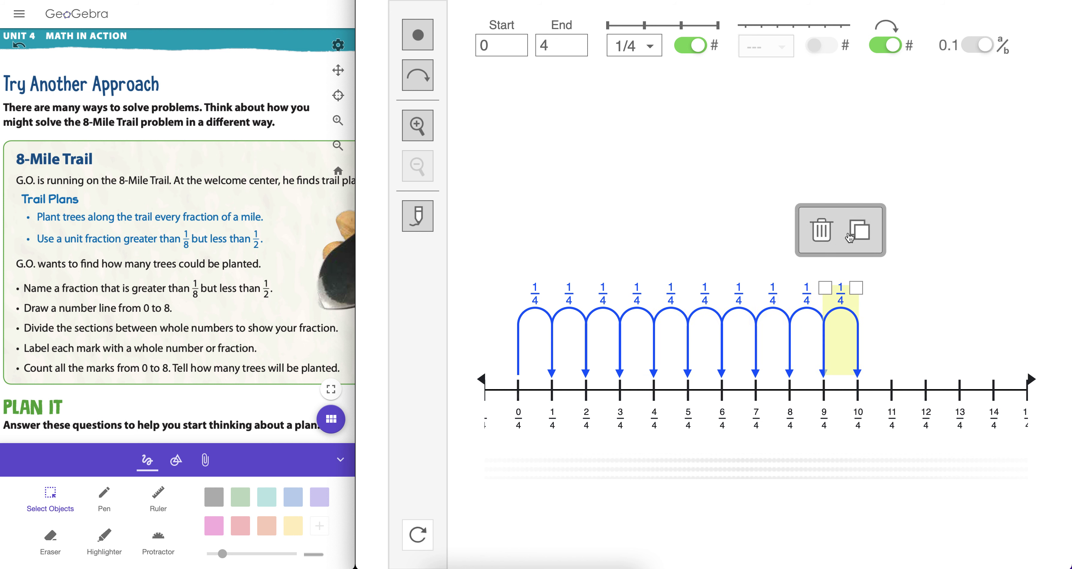
pyautogui.click(859, 234)
pyautogui.click(895, 240)
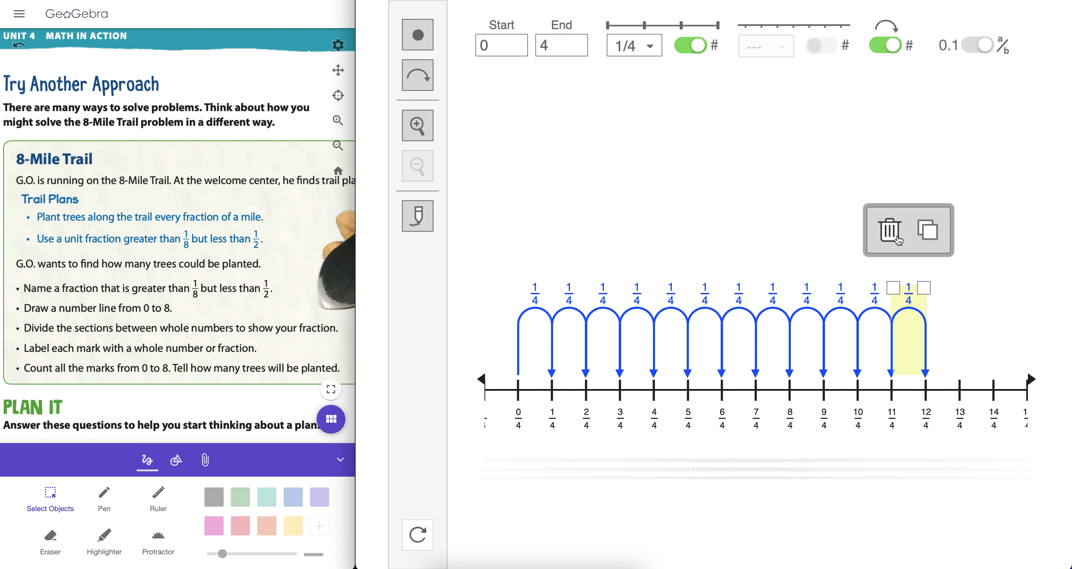
pyautogui.click(928, 236)
pyautogui.click(736, 230)
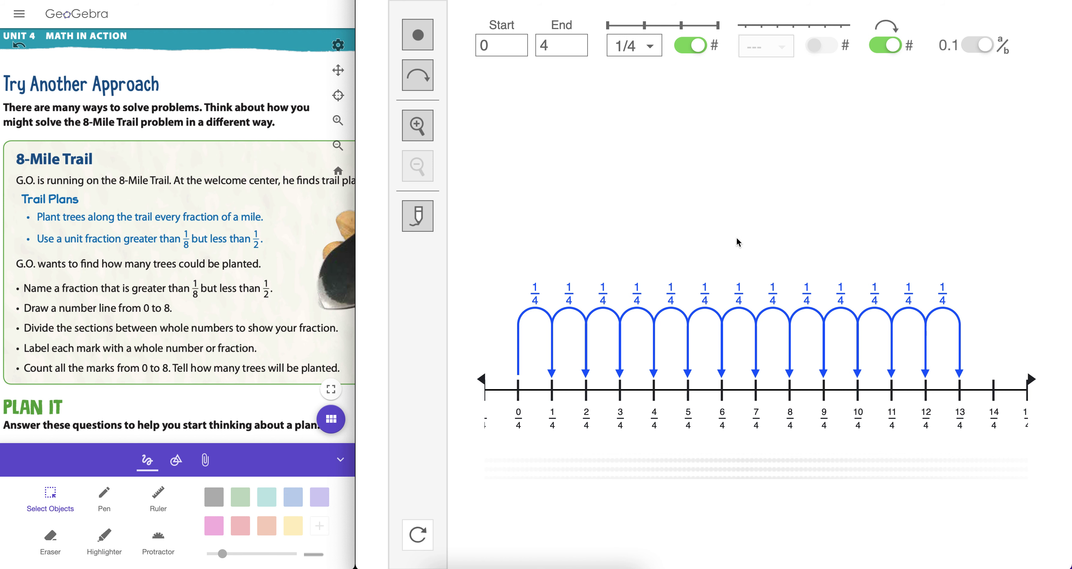
# - Rescale the line to end at 3 so all thirteen quarter jumps fit, discarding a test scribble
pyautogui.click(419, 139)
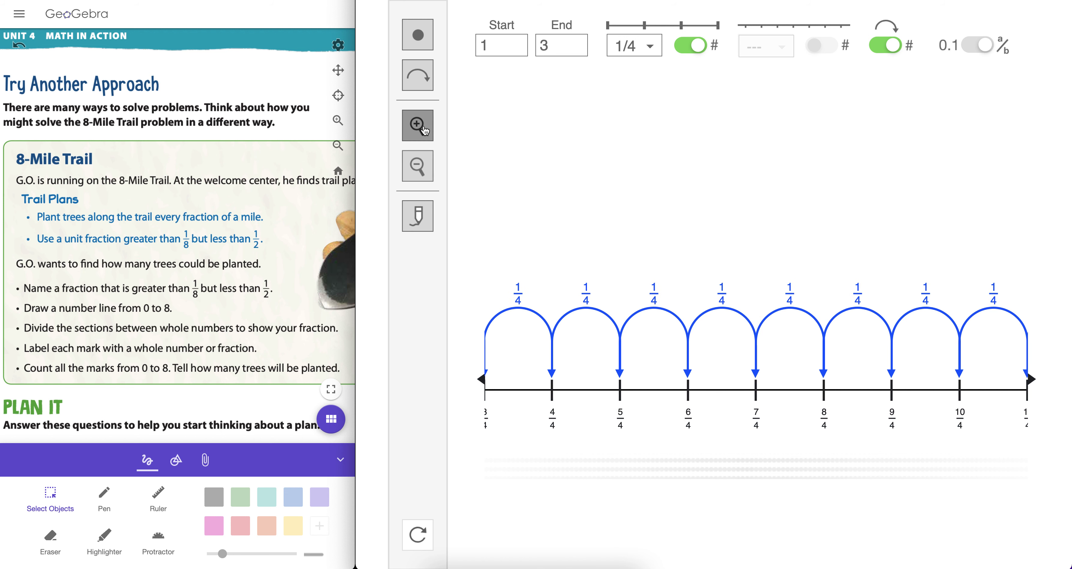
pyautogui.click(419, 139)
pyautogui.click(419, 168)
pyautogui.click(419, 168)
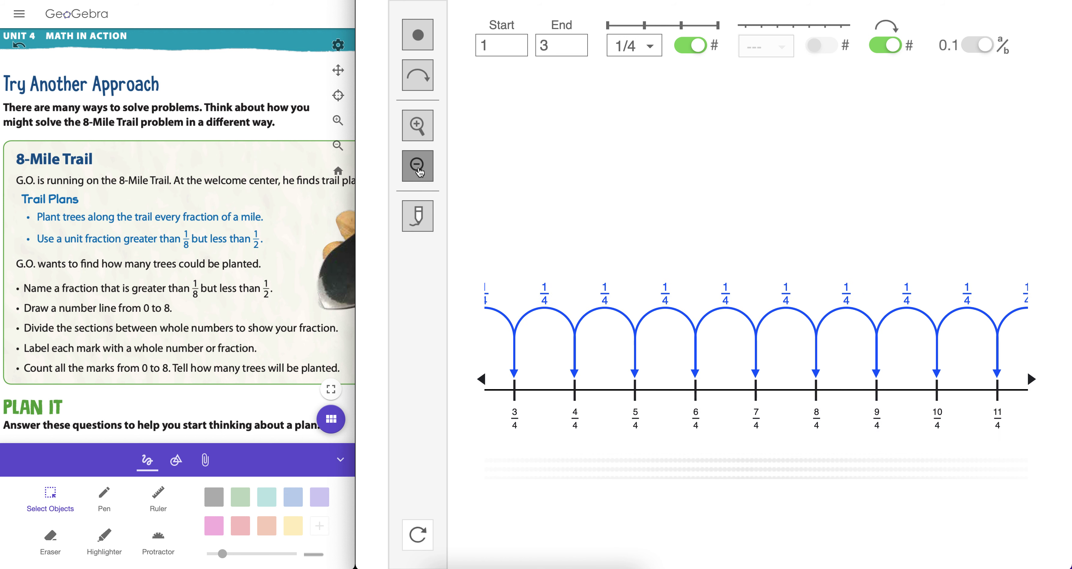
pyautogui.click(419, 169)
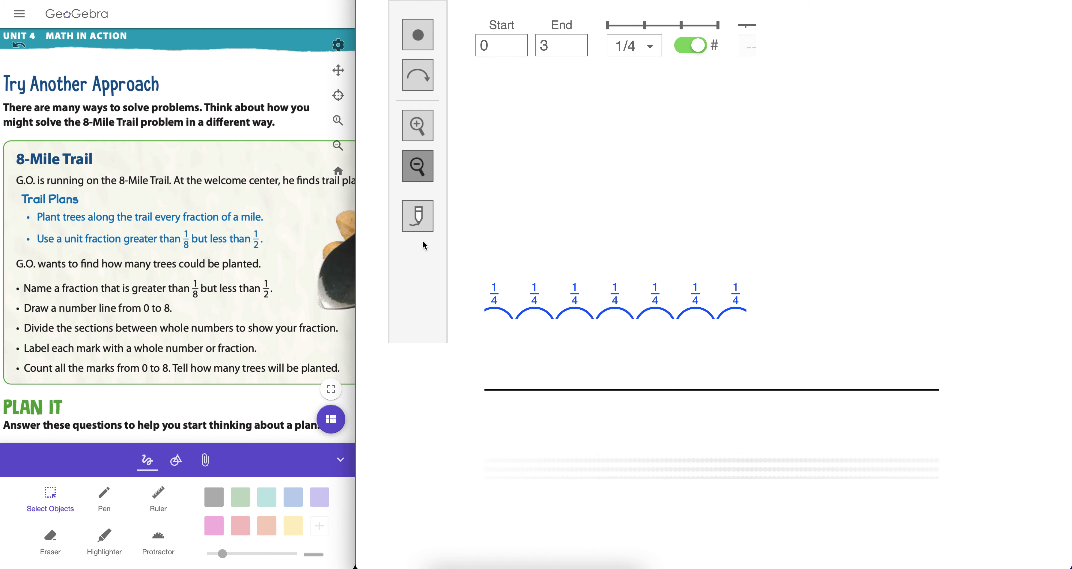
pyautogui.click(418, 215)
pyautogui.moveTo(545, 232)
pyautogui.mouseDown()
pyautogui.moveTo(694, 310)
pyautogui.moveTo(732, 216)
pyautogui.moveTo(554, 323)
pyautogui.mouseUp()
pyautogui.click(415, 258)
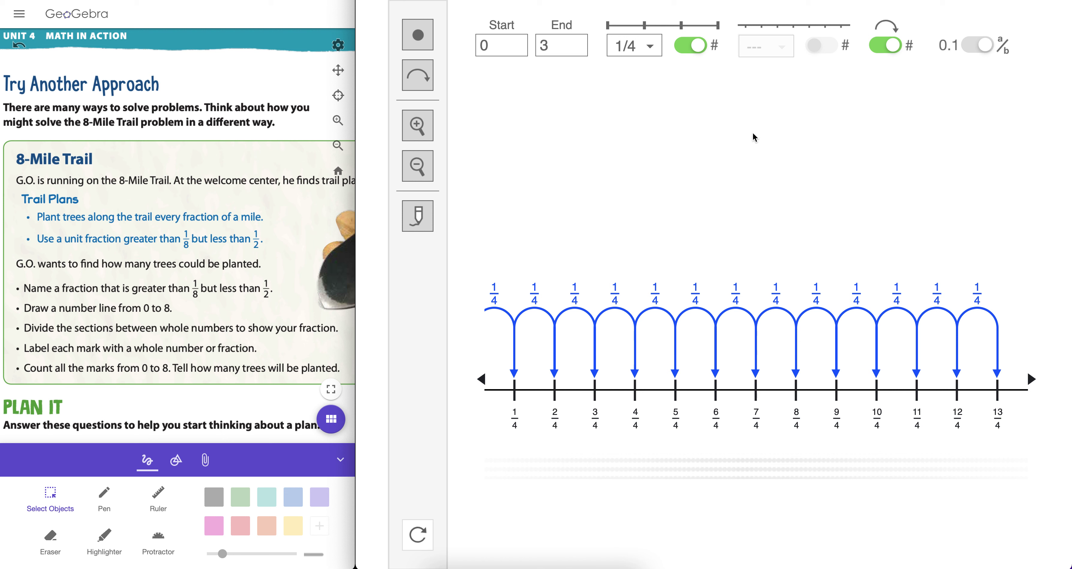
# - Plot points at 2/4 and 5/4, leaving the labels as fractions after checking decimals
pyautogui.click(417, 35)
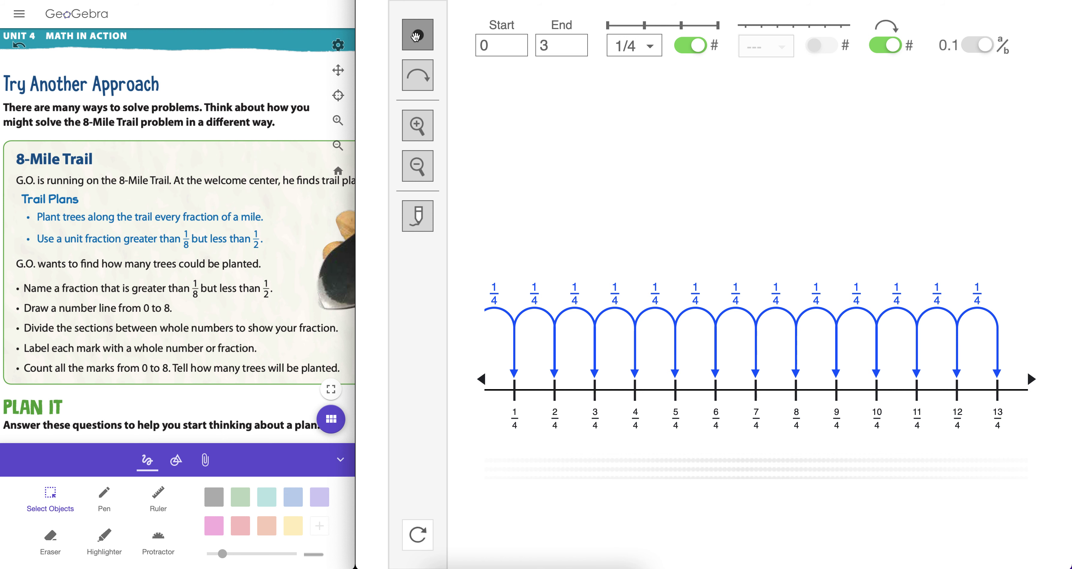
pyautogui.click(756, 390)
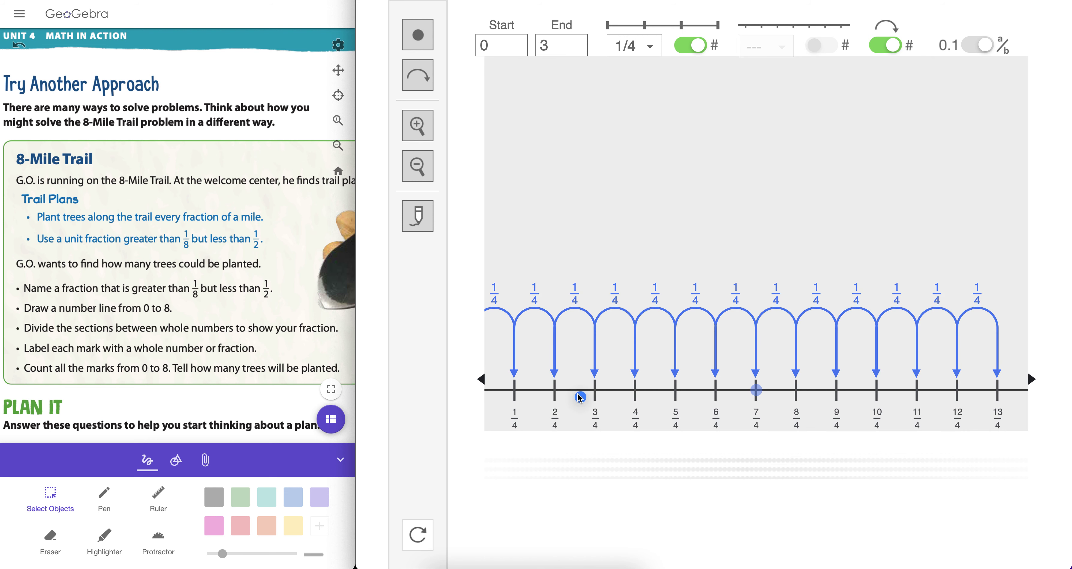
pyautogui.click(555, 389)
pyautogui.click(417, 35)
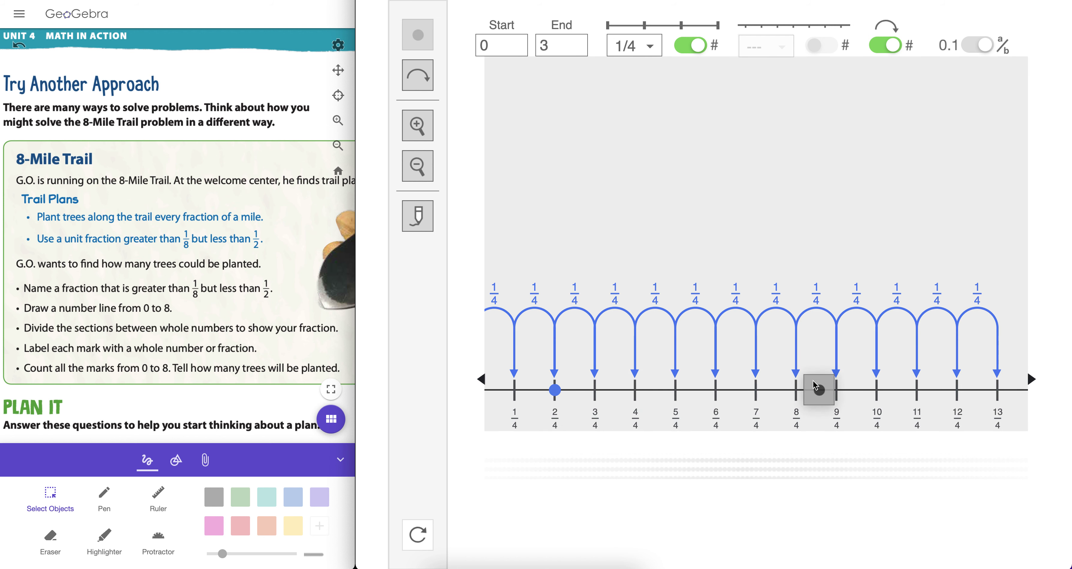
pyautogui.click(796, 389)
pyautogui.moveTo(799, 389); pyautogui.dragTo(671, 385)
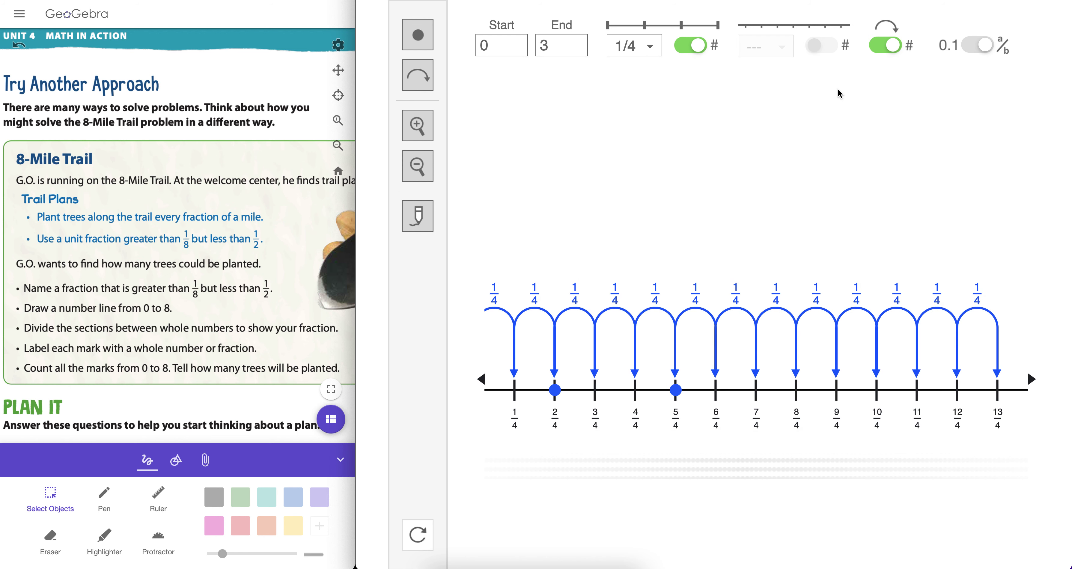
pyautogui.click(989, 48)
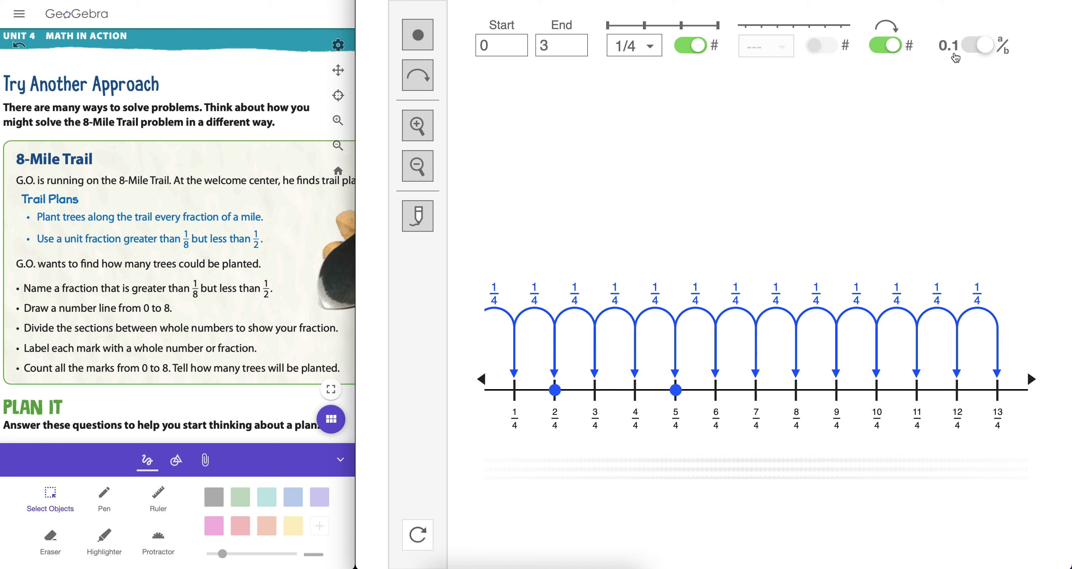
pyautogui.click(990, 48)
pyautogui.click(987, 49)
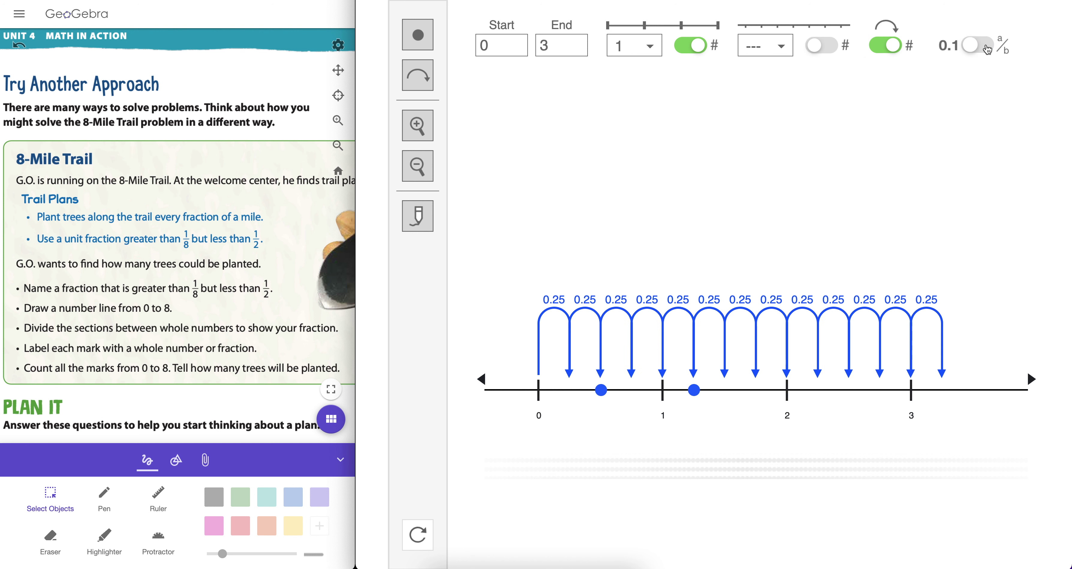
pyautogui.click(987, 48)
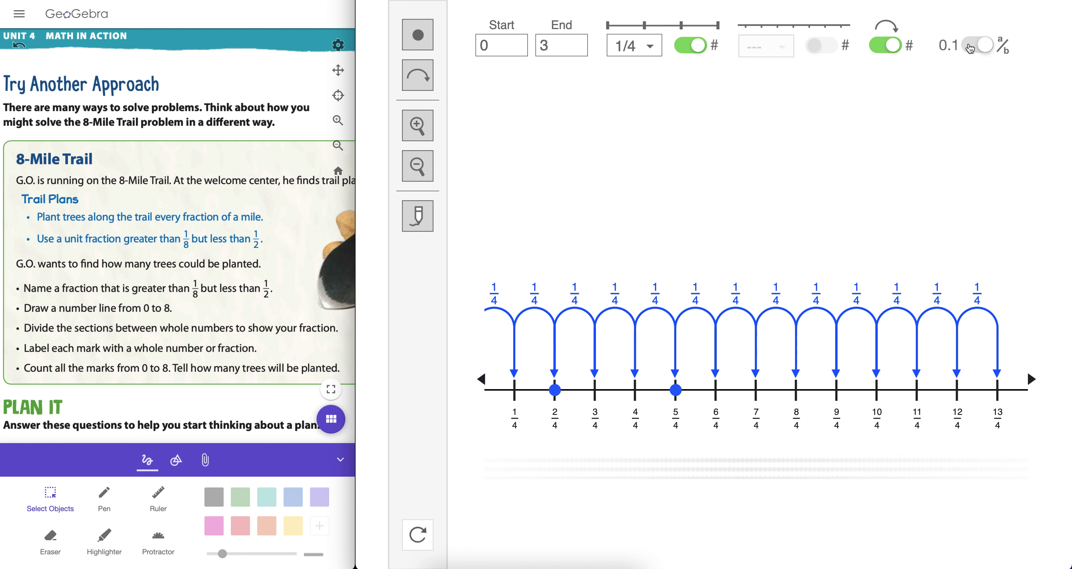